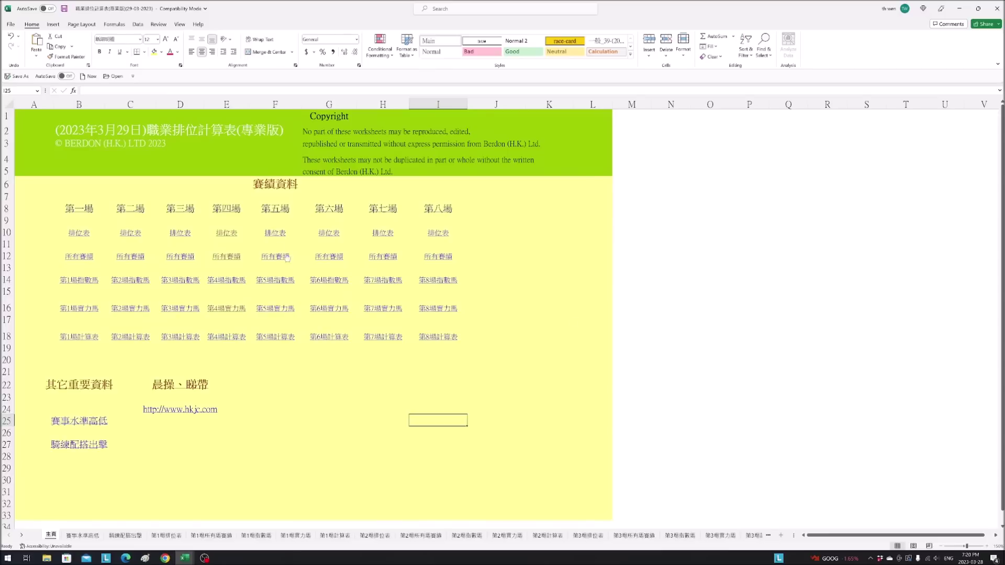
- Open the race 4 排位表 and examine horse 11 駿皇星's entry, jockey and odds
click(228, 234)
click(228, 234)
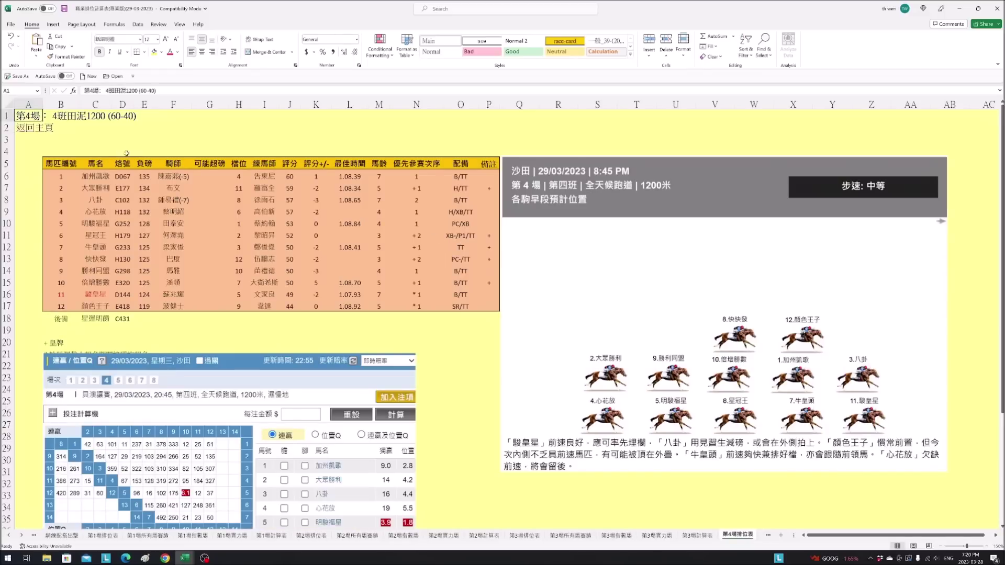
click(64, 294)
drag(63, 295, 96, 295)
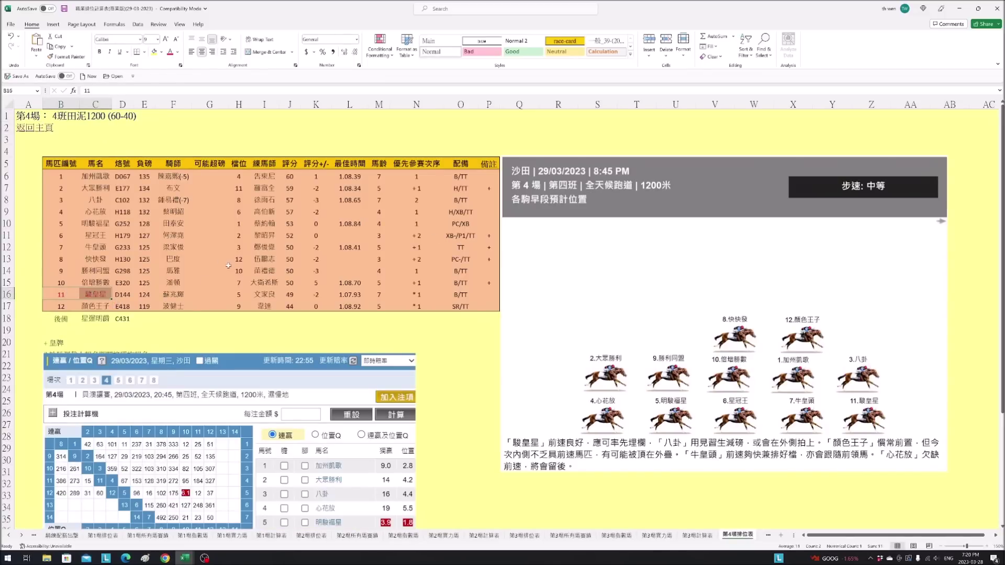
scroll(511, 411, down, 4)
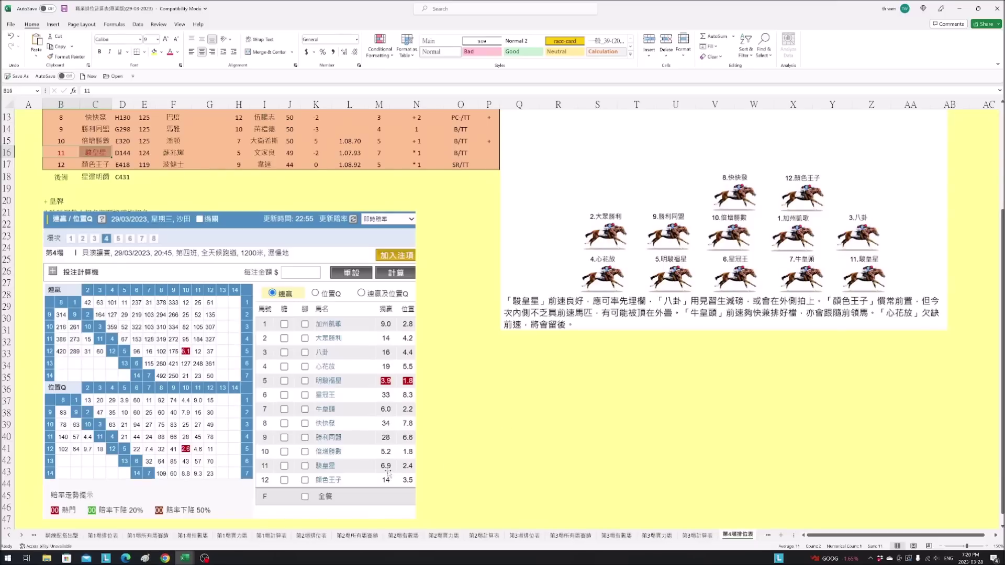
scroll(448, 441, up, 3)
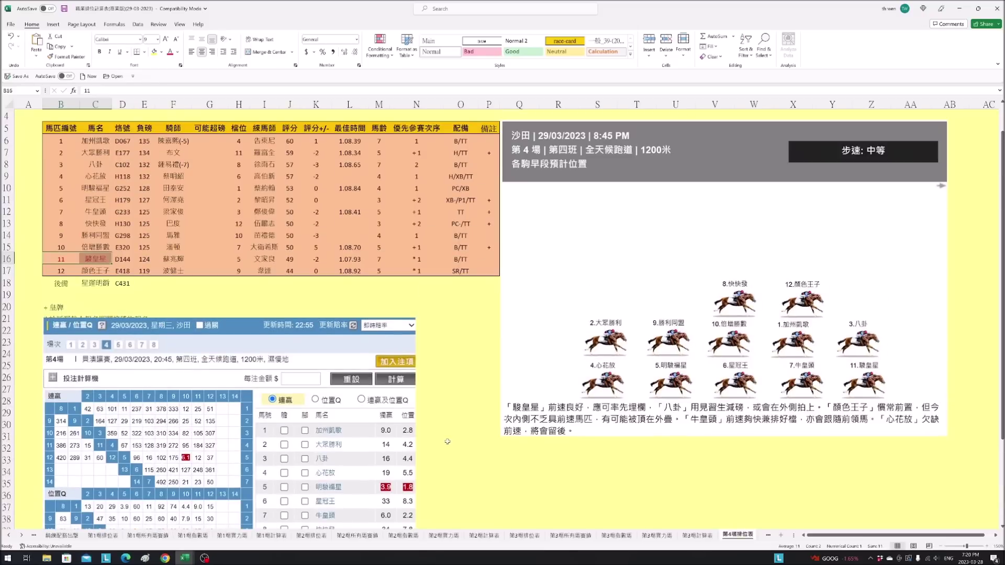
key(Right)
key(Right)
key(Right)
key(Right)
scroll(50, 136, up, 1)
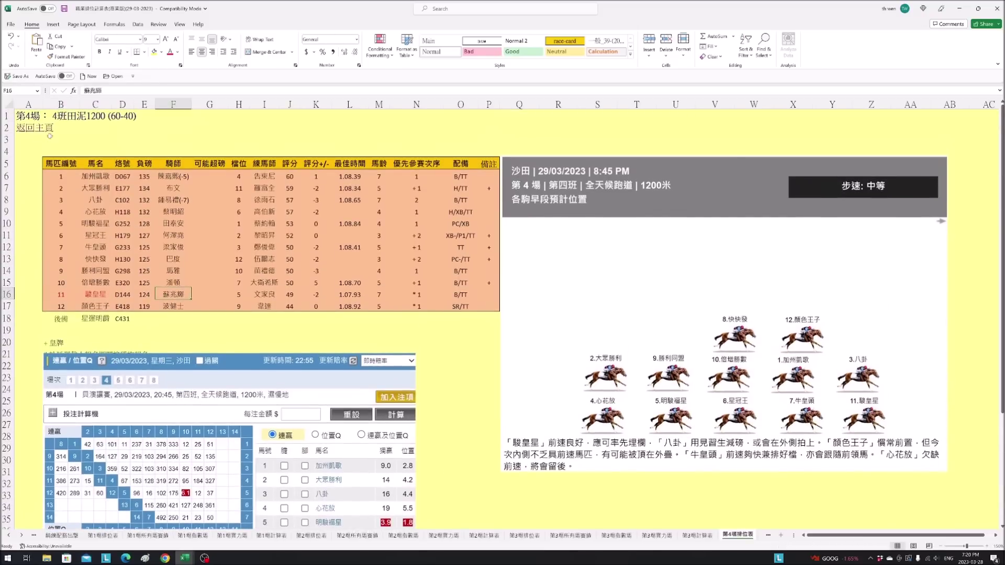
- Return to the home page, open 第4場實力馬, and check 駿皇星's running positions in row 14
click(24, 131)
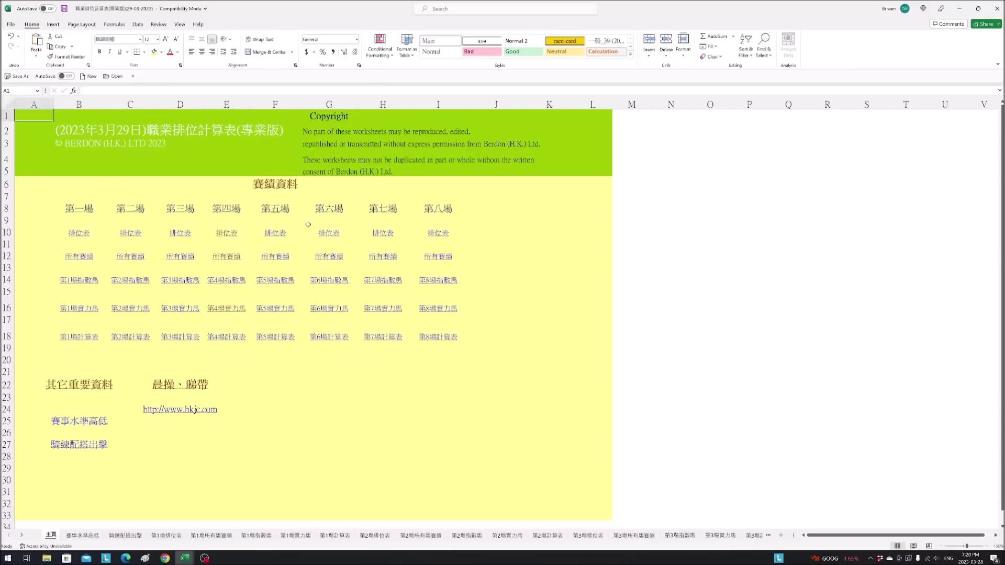
click(222, 311)
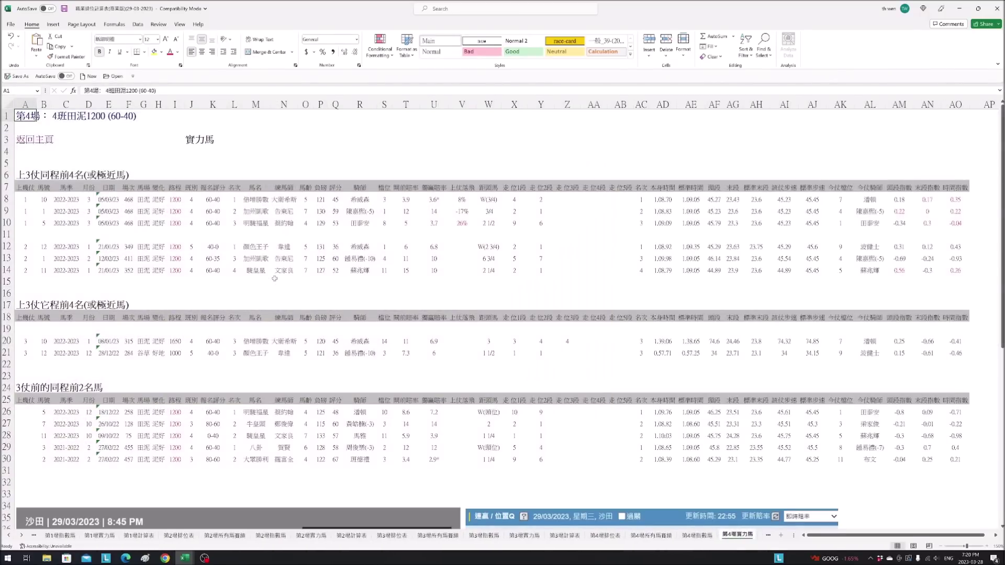
click(256, 271)
drag(507, 270, 633, 270)
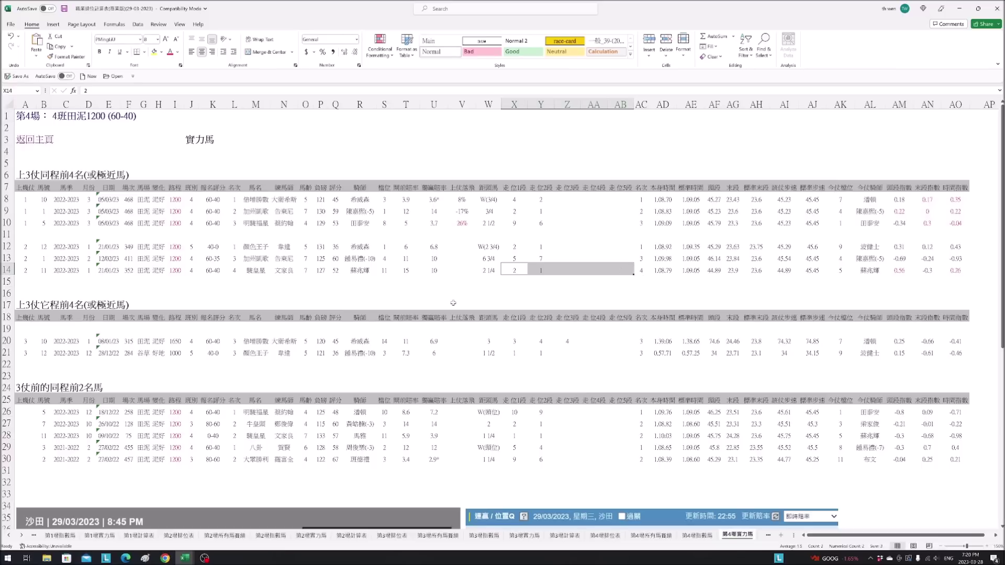
- Switch to the 職業數據庫(22-23) workbook and open the 路程 跑法 statistics sheet
click(184, 558)
click(136, 521)
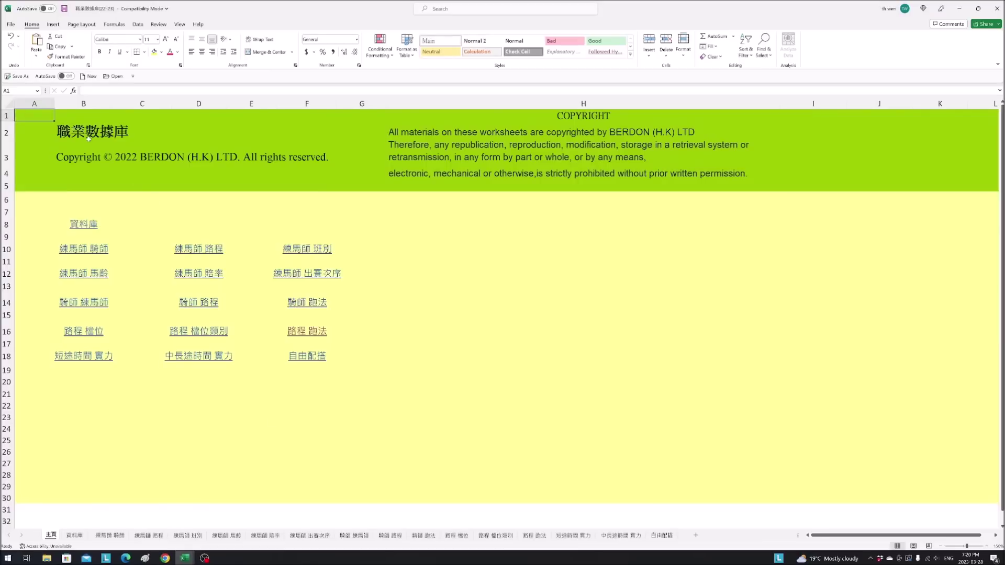
click(305, 335)
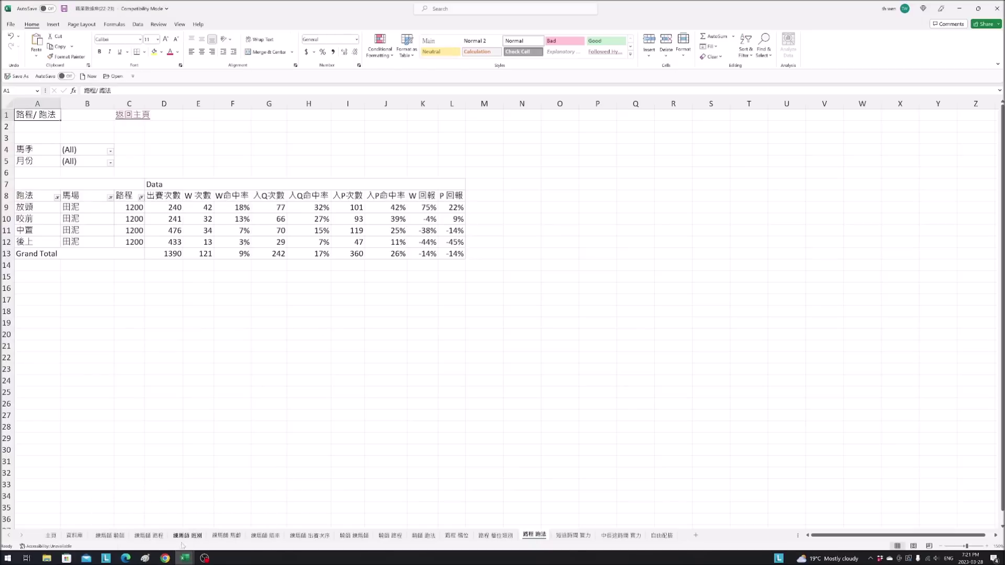
- Switch back to the race 4 實力馬 sheet and compare the recent 1200 records of 加州凱歌, 顏色王子 and 駿皇星
click(141, 518)
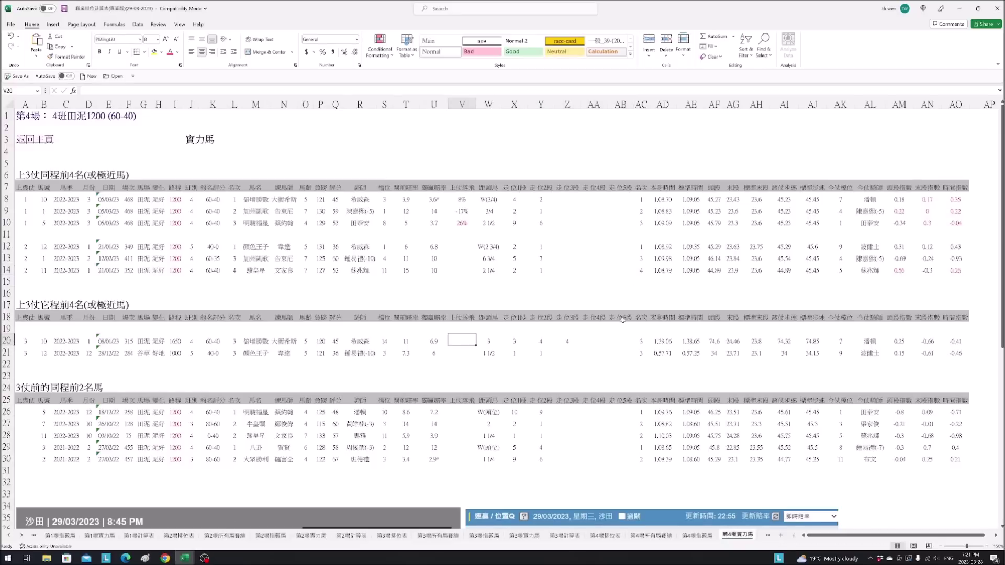
click(543, 246)
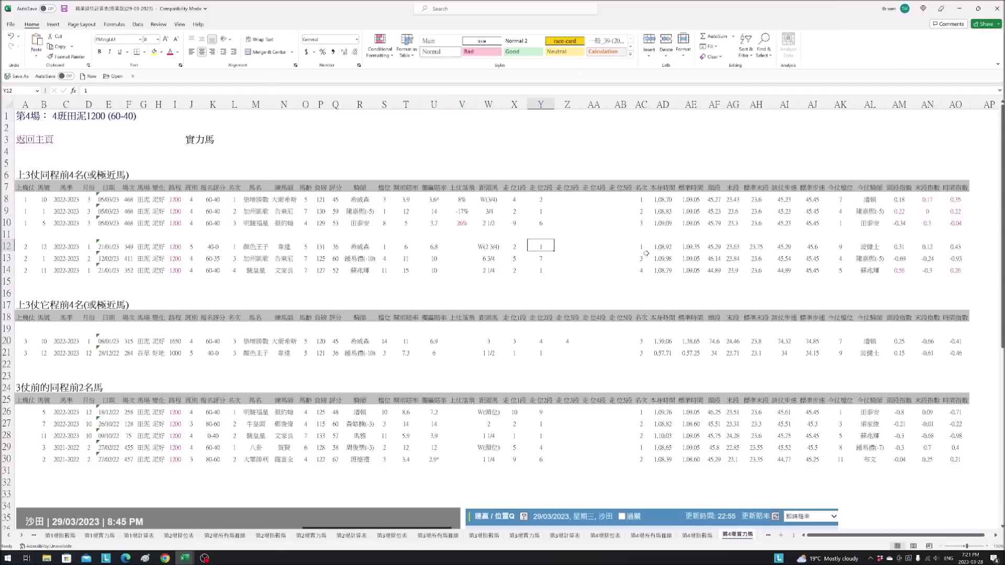
click(259, 211)
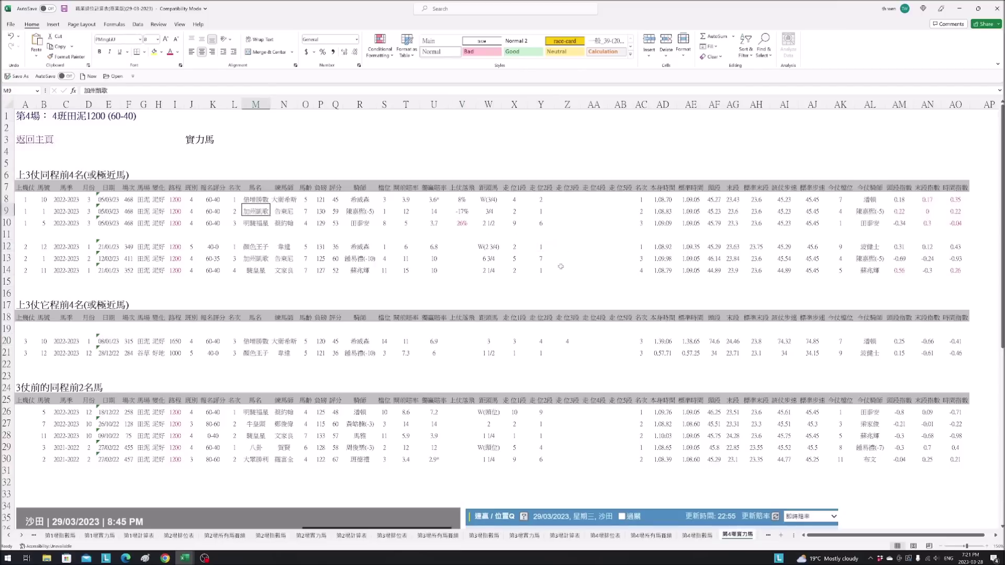
click(260, 244)
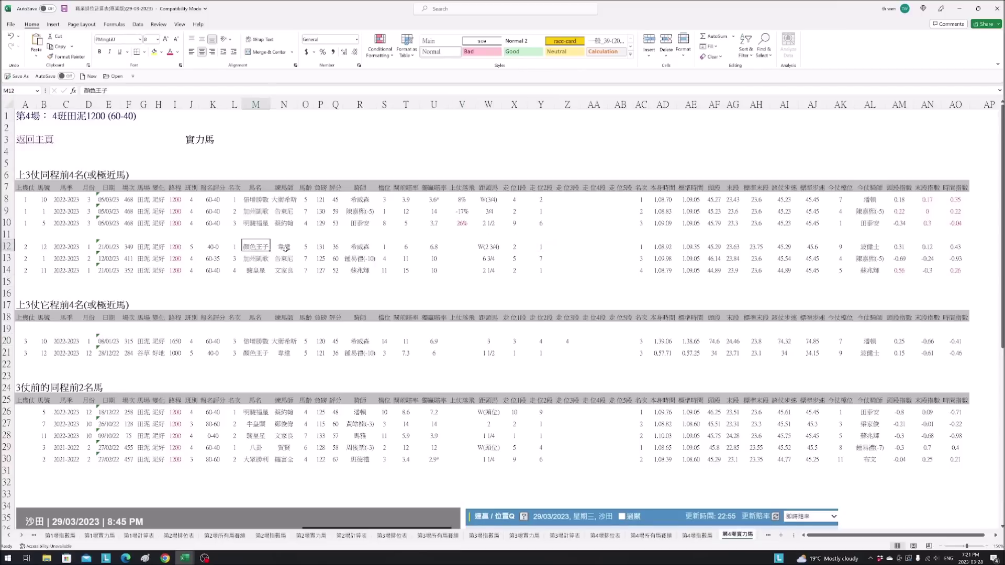
click(254, 267)
click(435, 282)
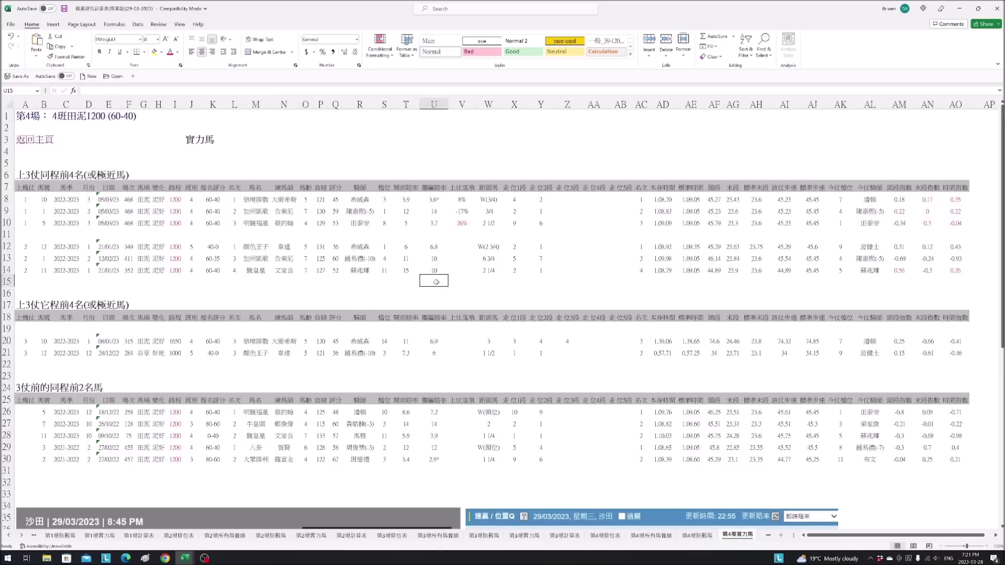
- Examine 駿皇星's early sectional time, 頭段指數 and 時間指數 in row 14 against the other runners' records
click(250, 271)
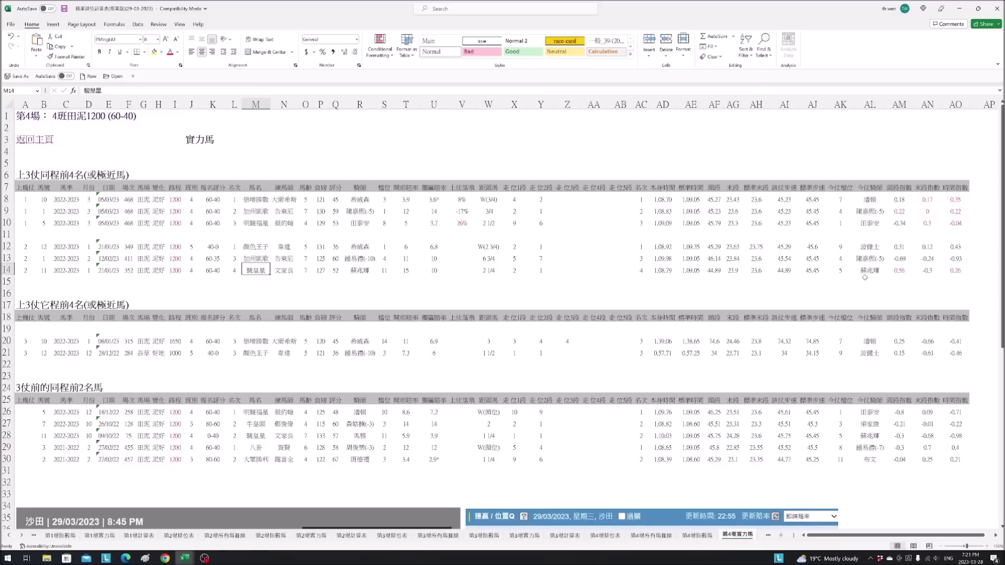
click(899, 271)
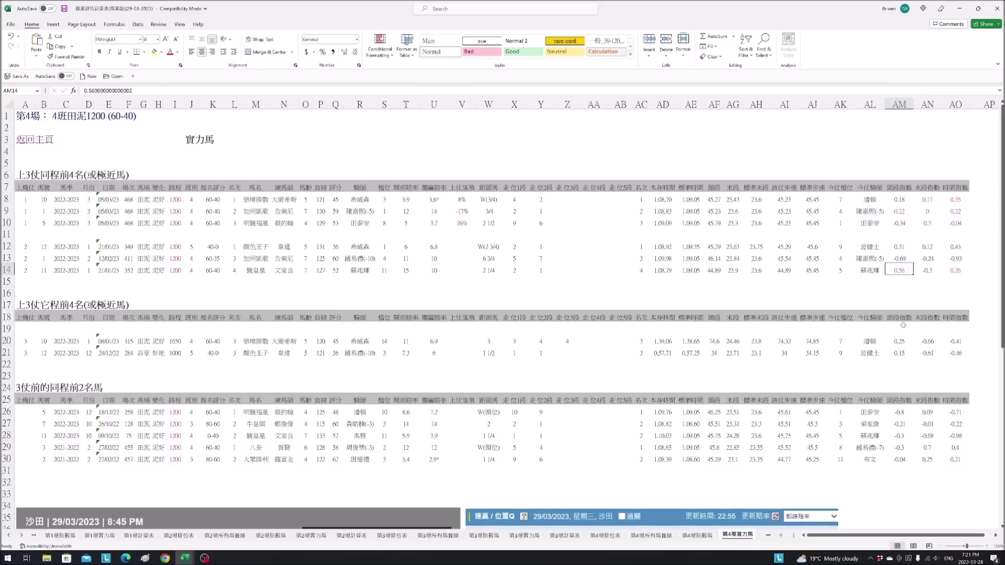
click(714, 270)
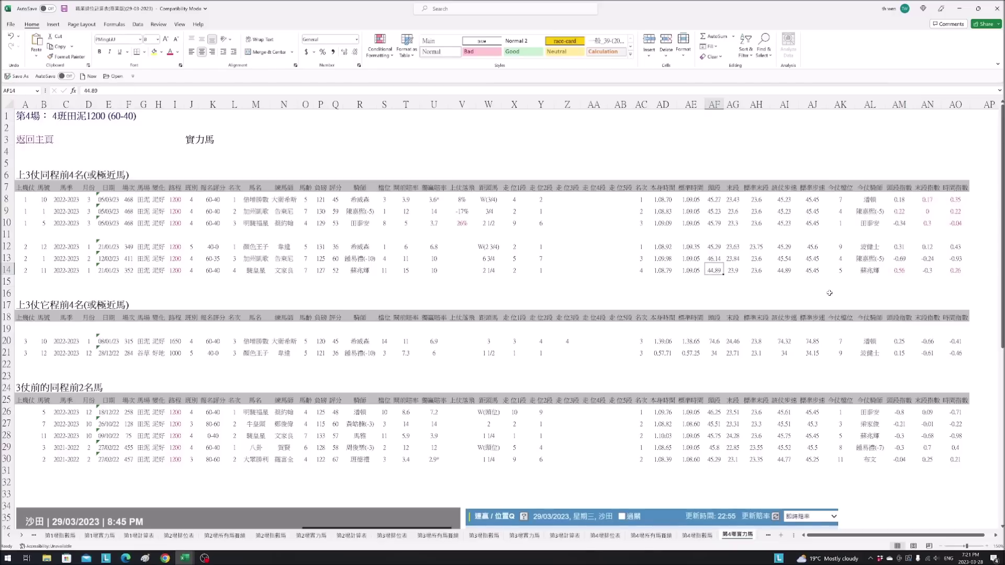
drag(257, 211, 670, 222)
drag(256, 246, 665, 236)
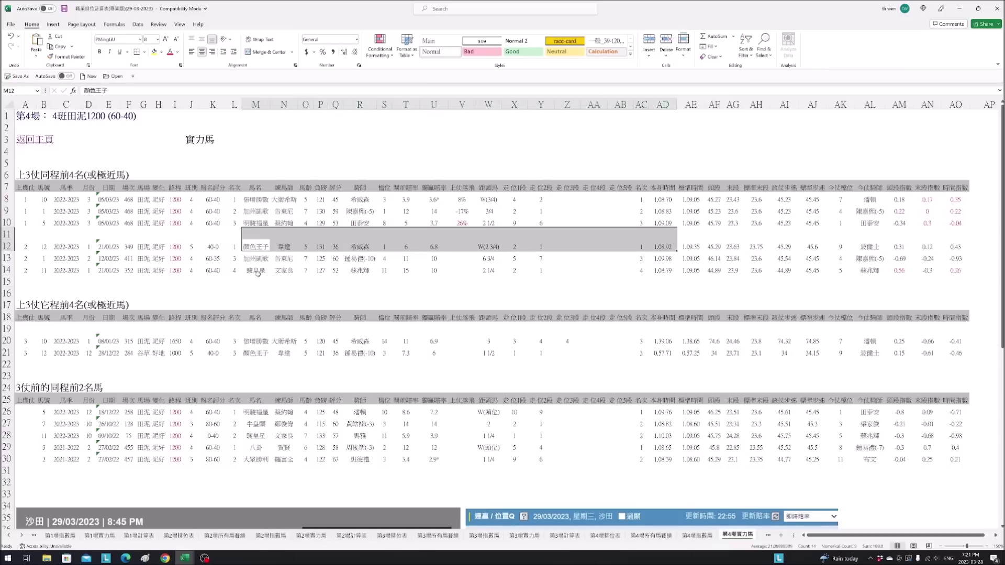
click(716, 271)
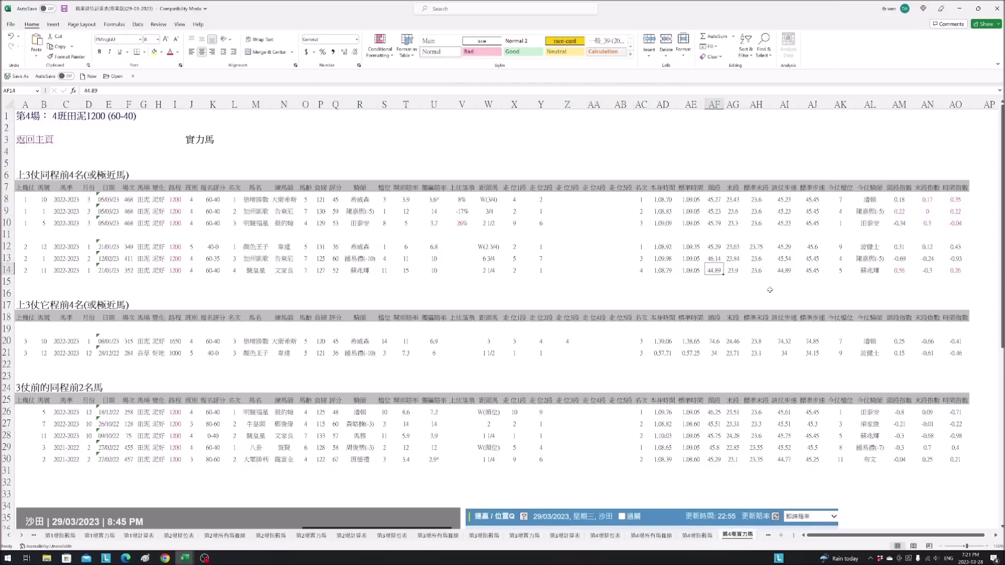
click(959, 270)
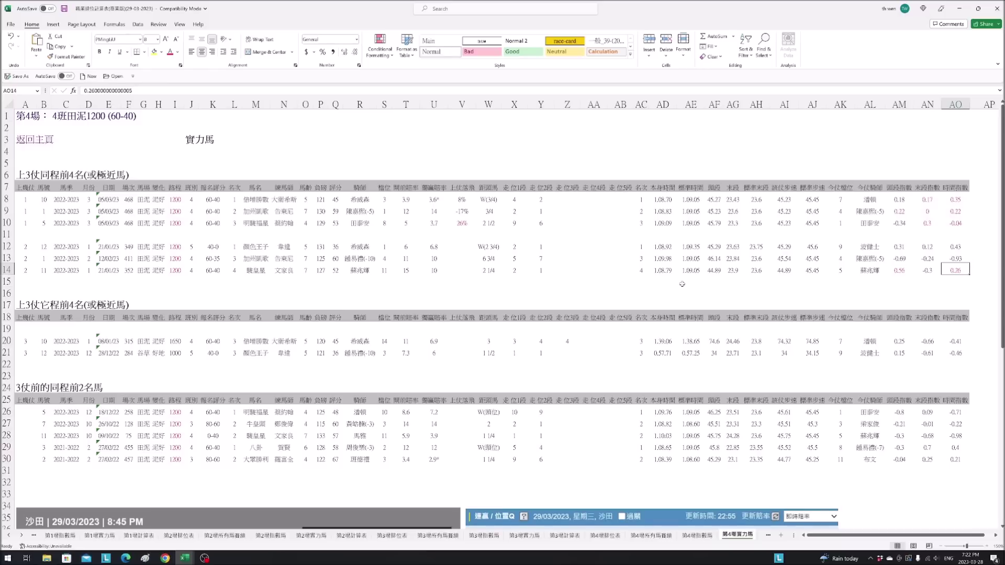
drag(192, 270, 952, 273)
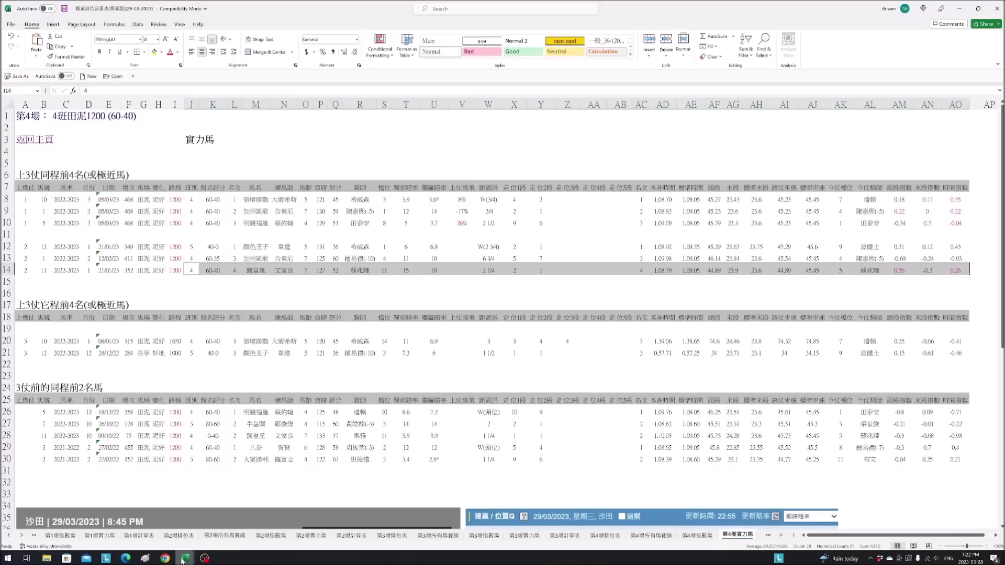
- Switch to the 職業數據庫(22-23) workbook, return to its home page and open the 資料庫 sheet
mouse_move(184, 558)
click(160, 529)
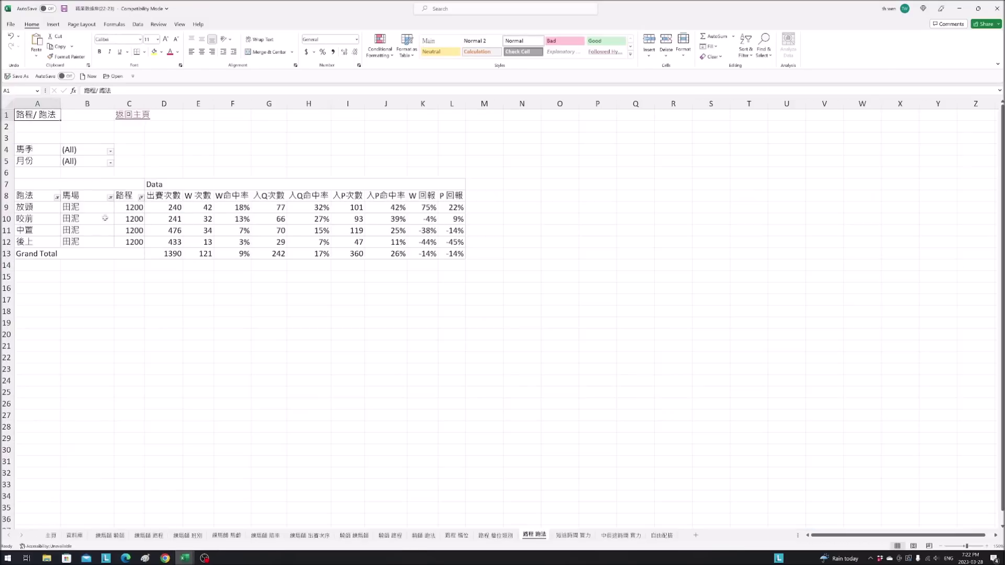
click(133, 115)
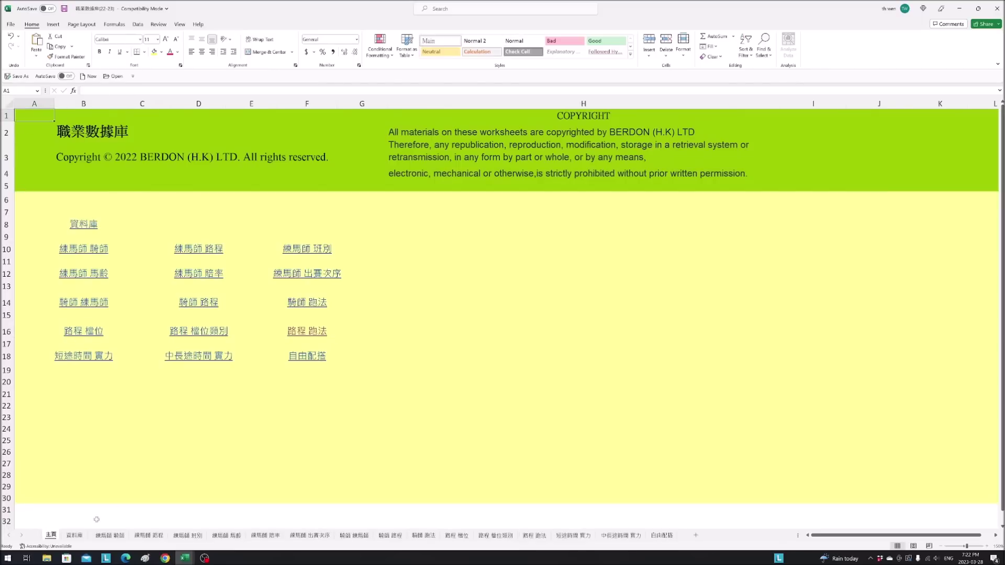
click(76, 534)
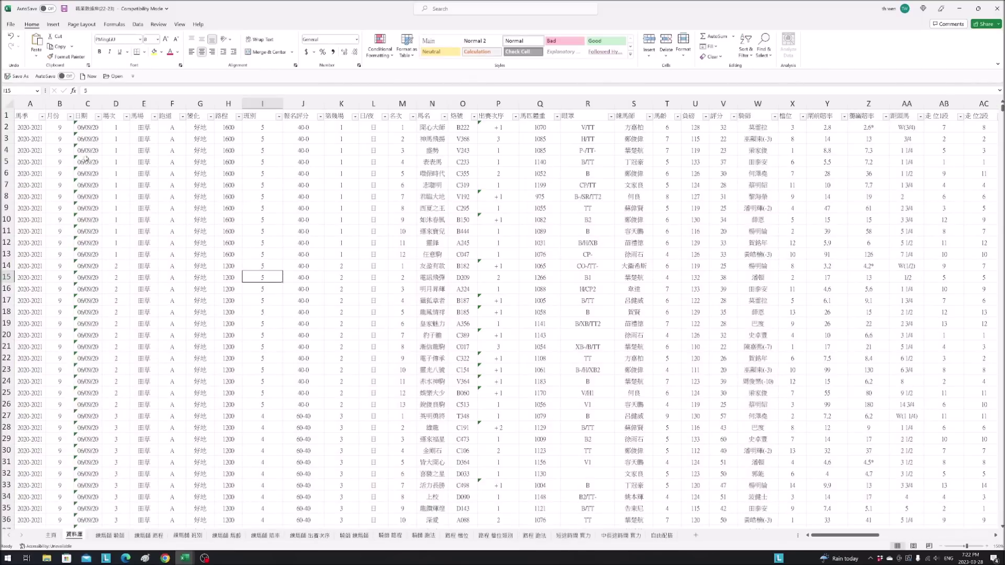
- Filter the 馬季 column to show only the 2022-2023 season
click(42, 116)
click(28, 211)
click(31, 233)
click(53, 318)
- Apply a custom number filter to the 場次 column so that it equals 352
click(135, 116)
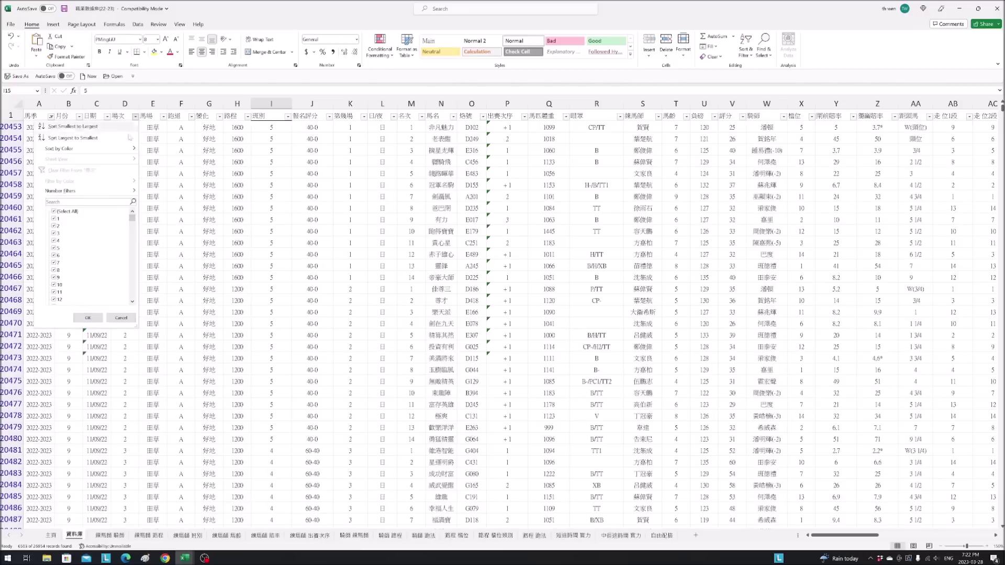
mouse_move(125, 192)
click(172, 197)
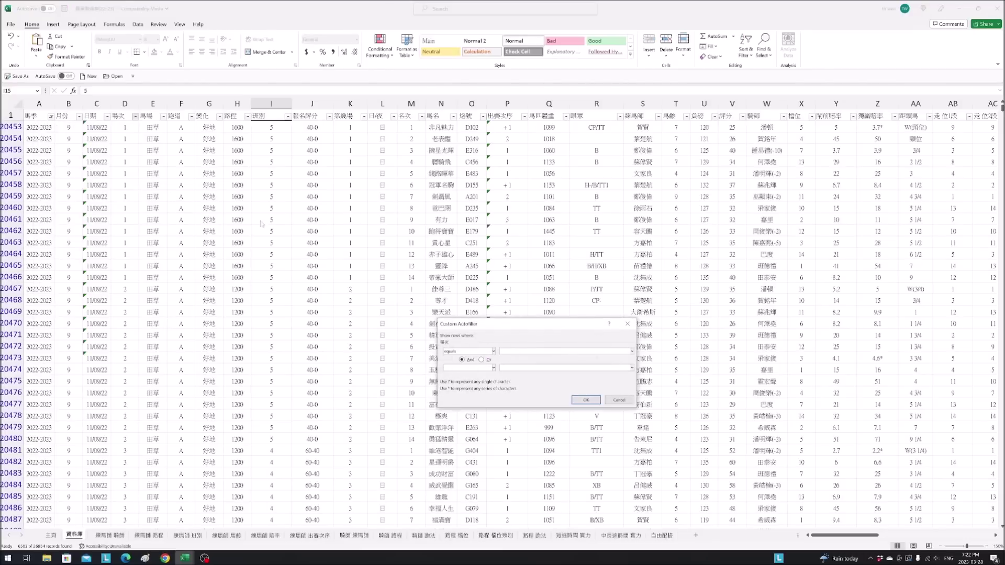
text(352)
click(586, 400)
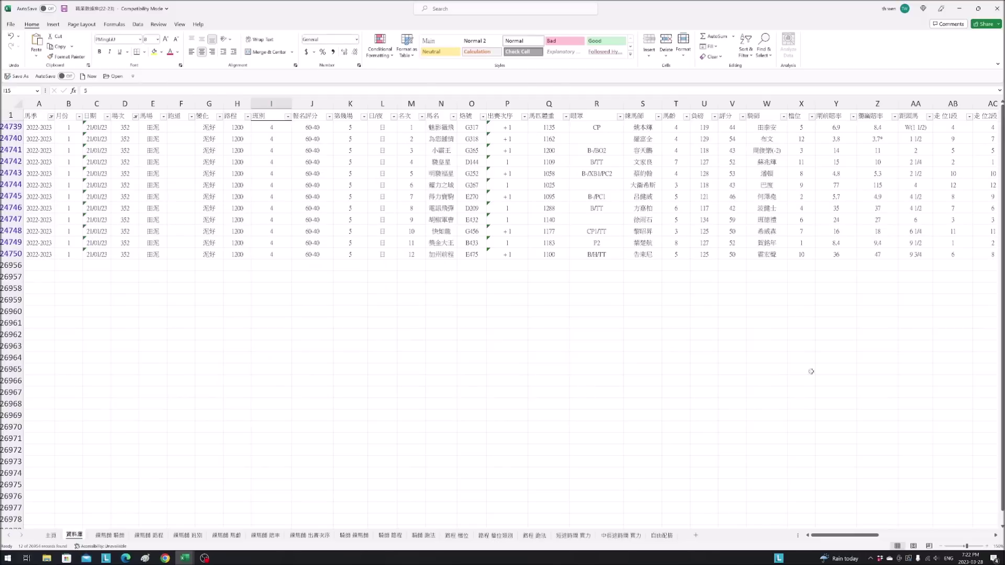
- Review race 352's sectional columns and check 獎金大王's 走位1段 running position
drag(836, 537, 884, 540)
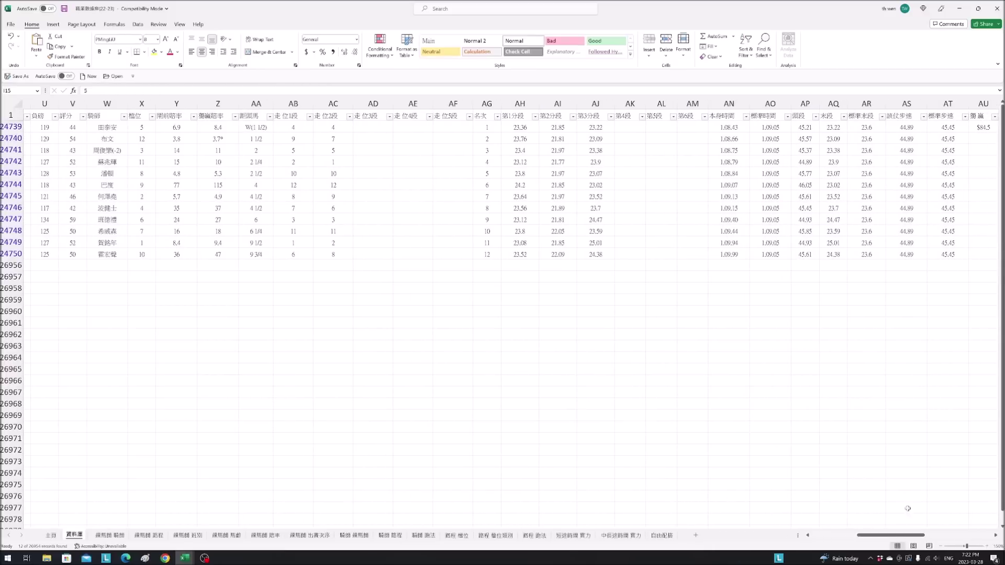
drag(908, 536, 875, 537)
click(255, 243)
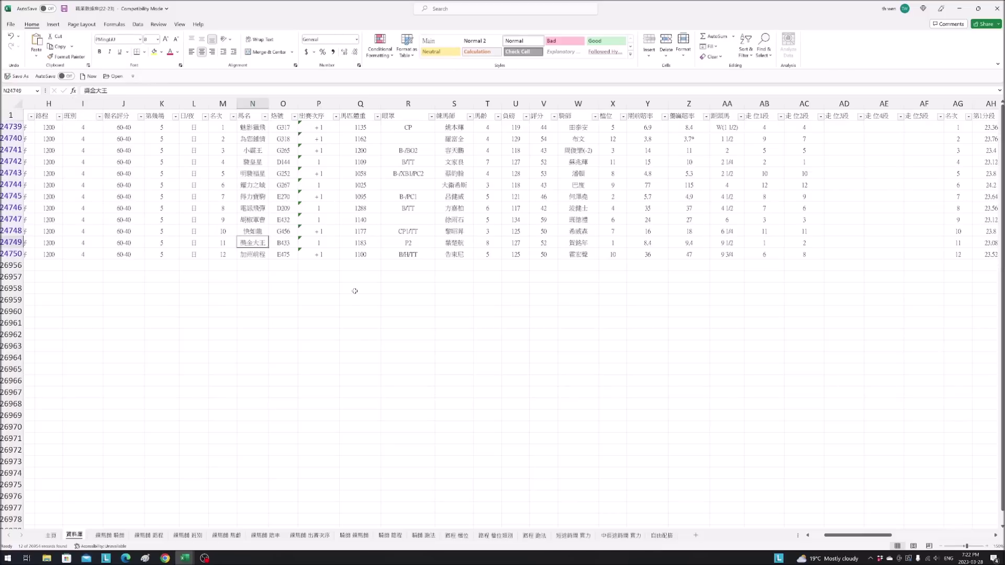
click(770, 244)
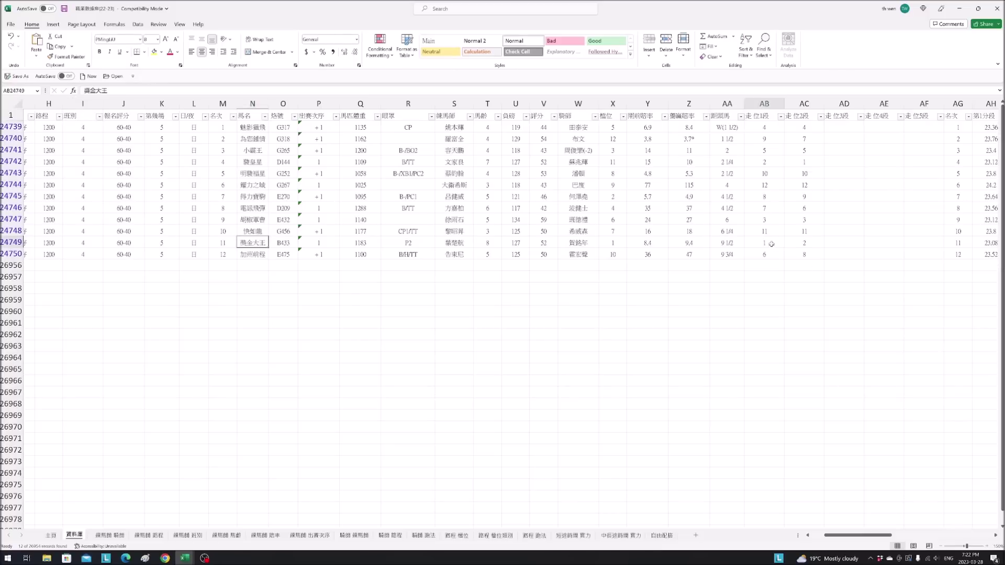
- Highlight 駿皇星's row in race 352 to examine its draw, odds and running positions
drag(261, 159, 804, 244)
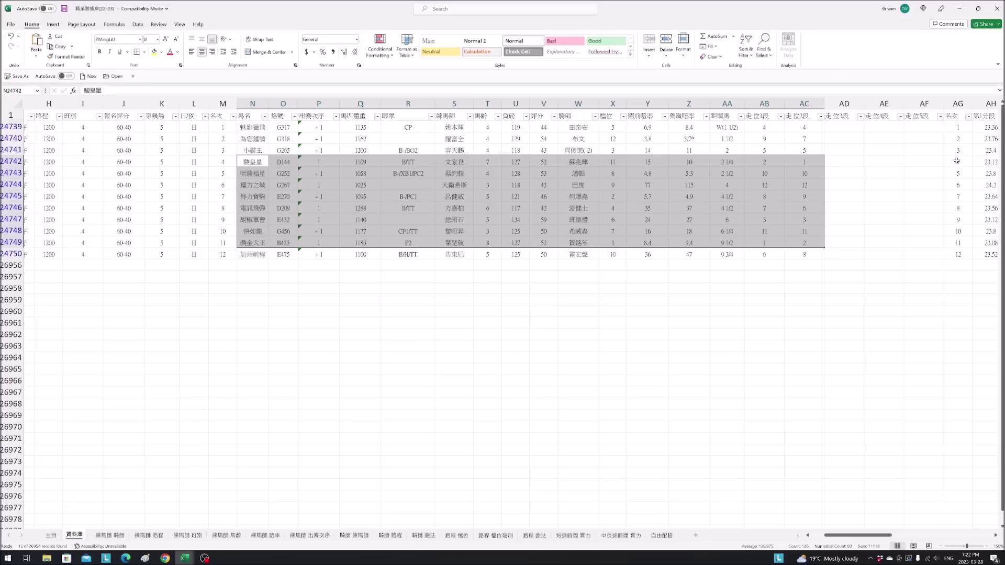
drag(256, 161, 787, 163)
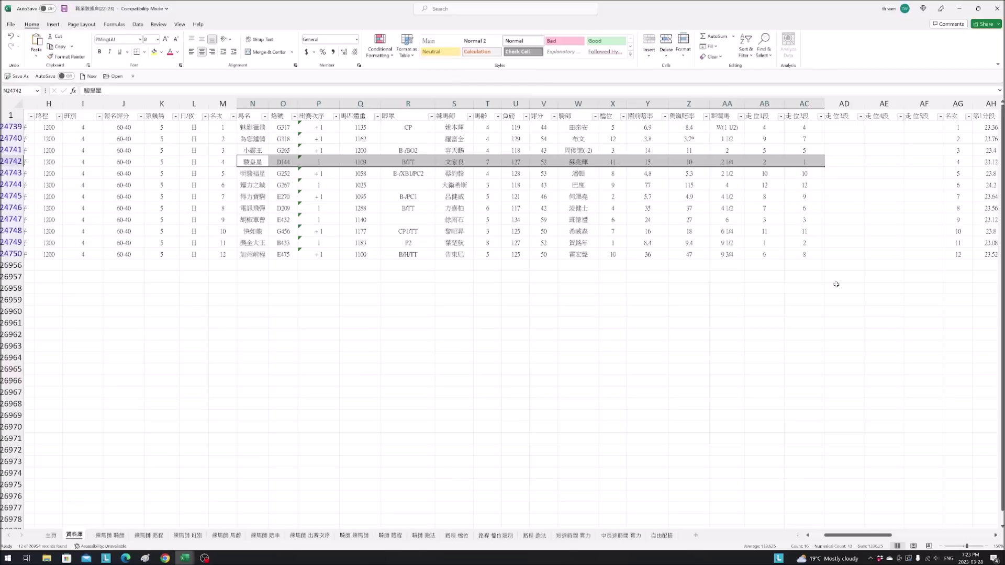
drag(254, 161, 449, 162)
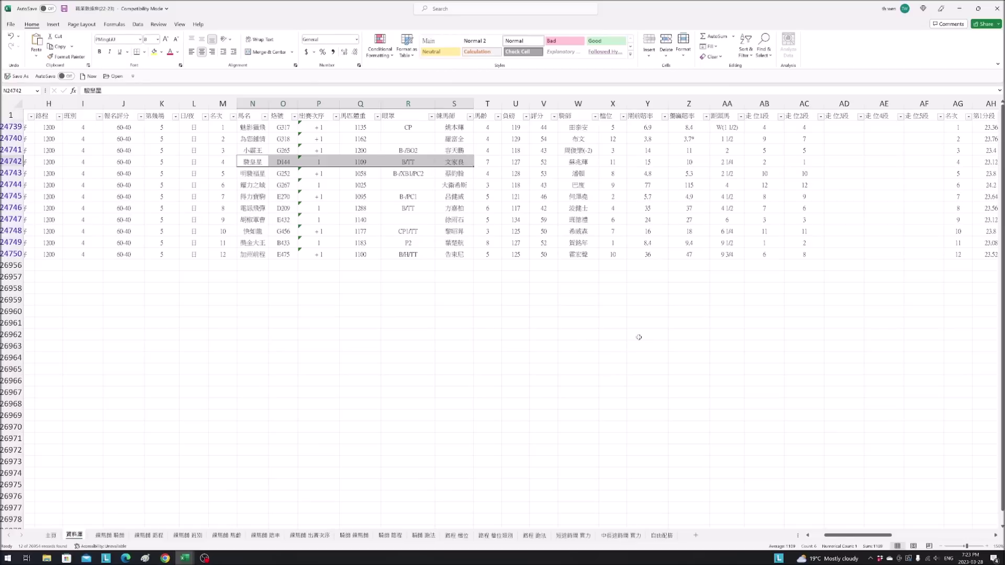
- Check 胡椒軍曹's running positions across the 走位 columns of race 352
click(764, 221)
click(253, 219)
drag(772, 222, 926, 220)
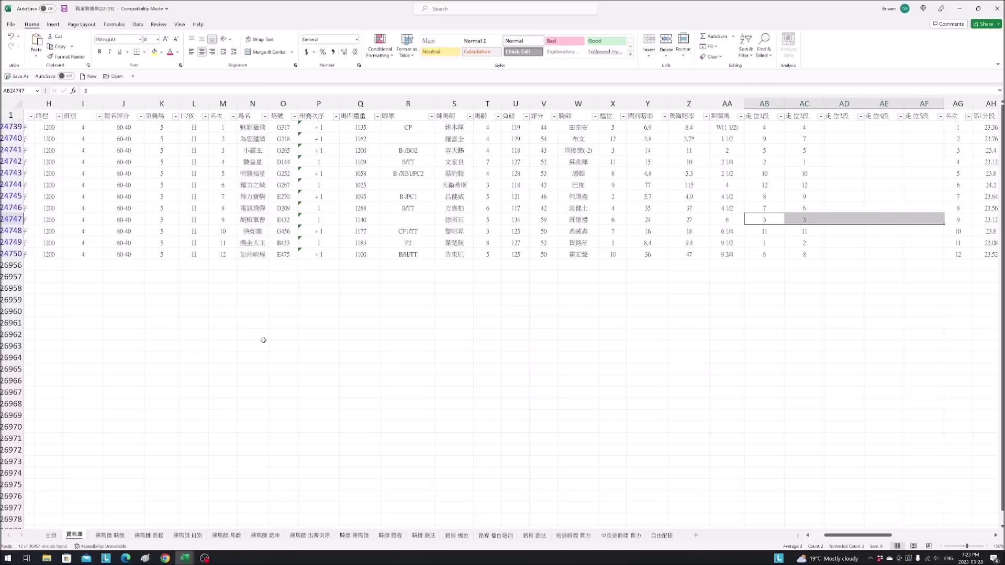
- Check the first three finishers' names in race 352, from the winner to 小霸王
drag(253, 127, 253, 150)
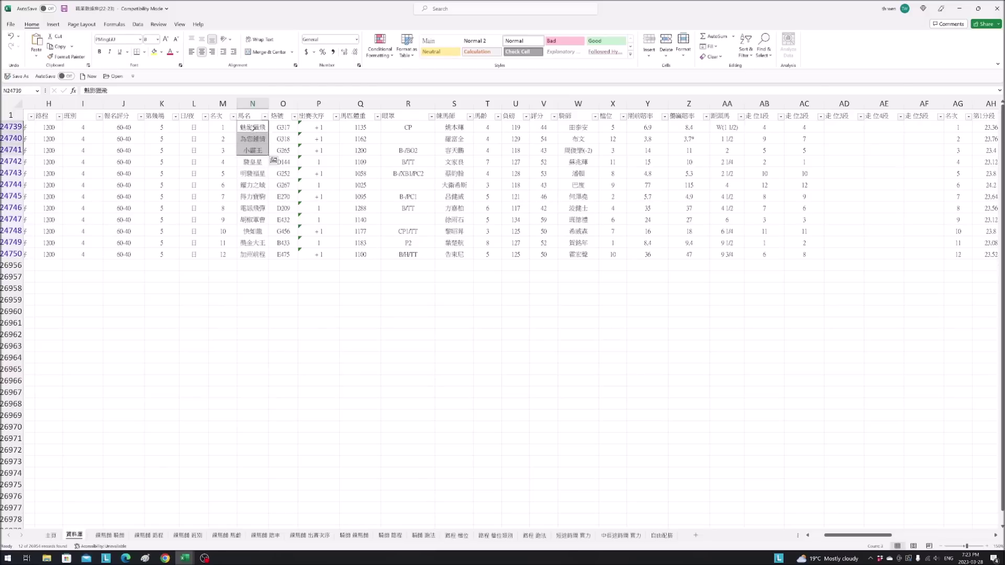
click(253, 128)
click(249, 149)
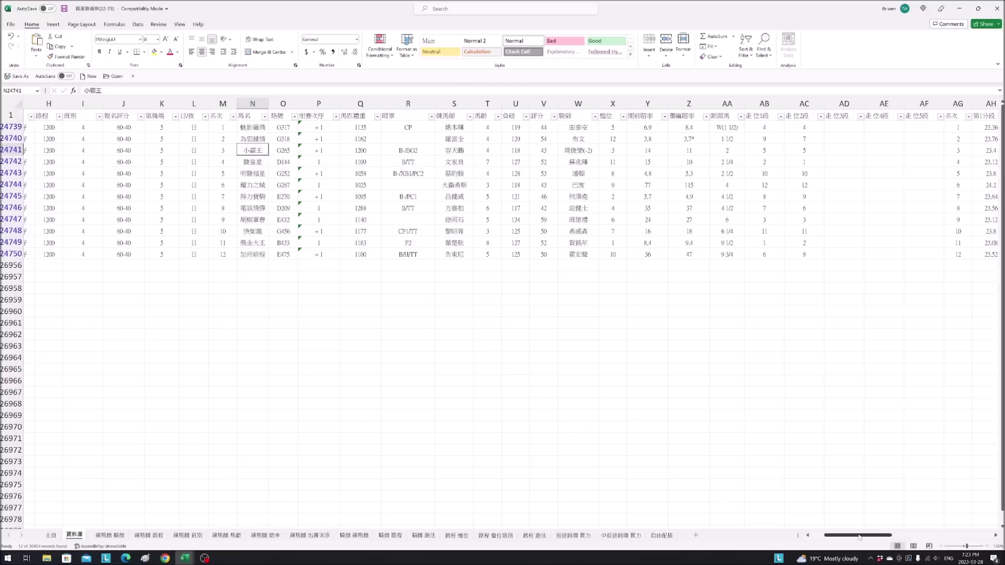
- Filter the 馬名 column to race 352's winner (G317) and 小霸王 (G265)
drag(848, 534, 816, 536)
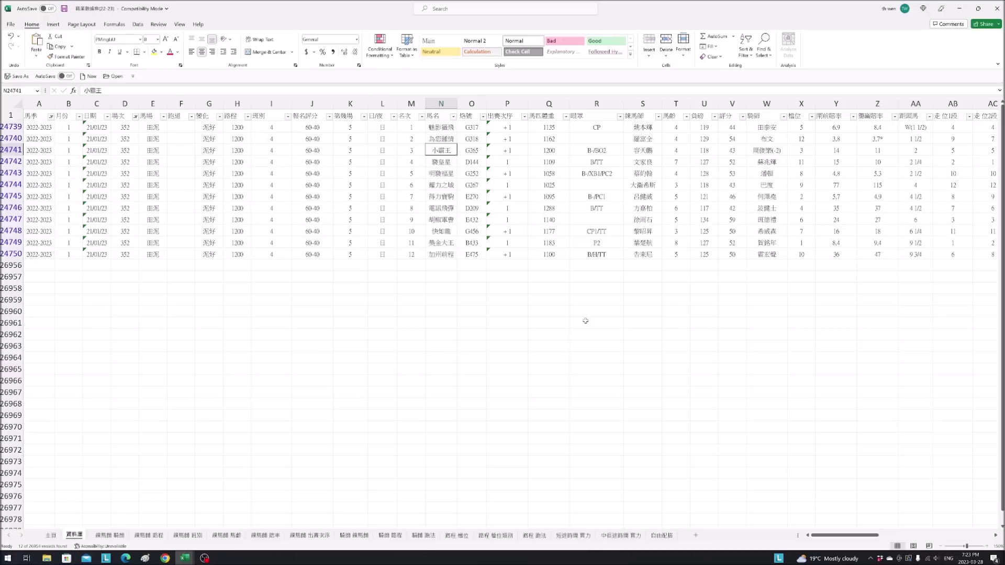
click(453, 116)
click(384, 212)
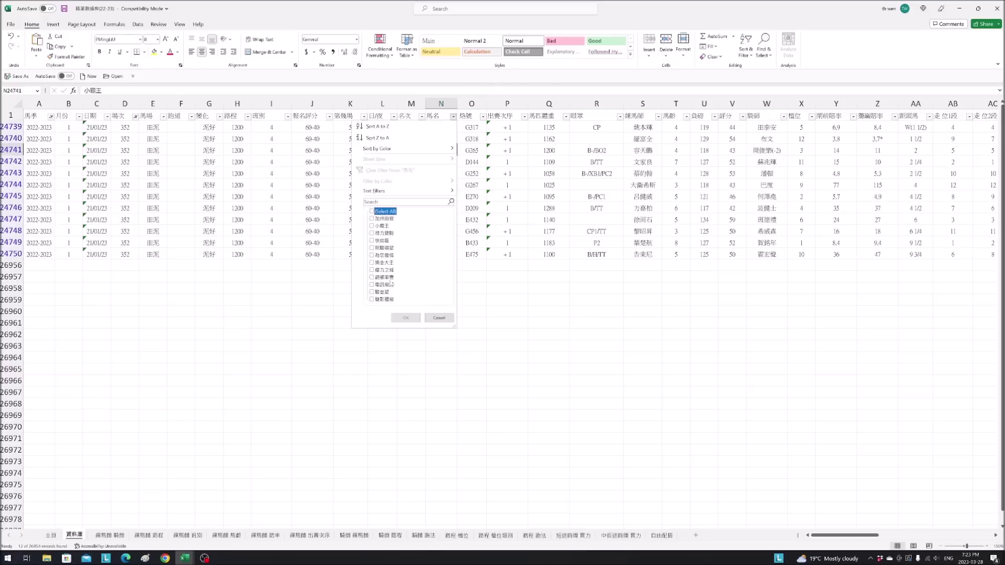
click(384, 300)
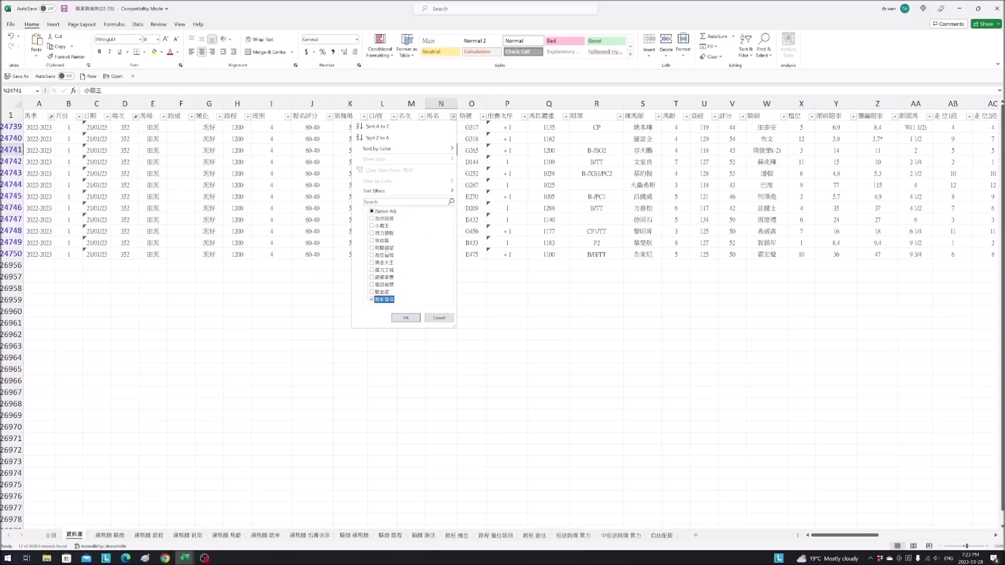
click(380, 226)
click(406, 318)
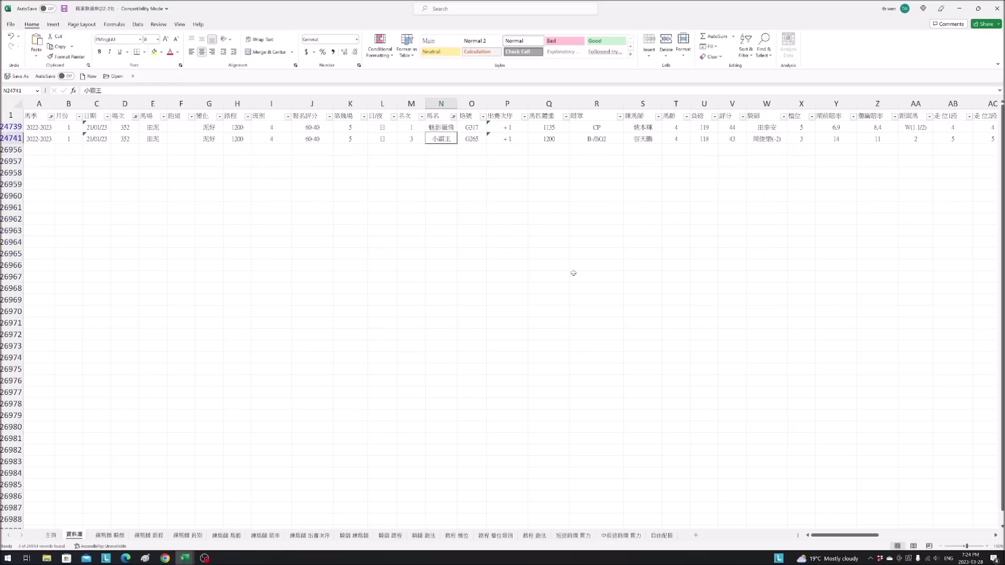
- Set the 場次 filter to include all races for the two selected horses
click(135, 117)
click(70, 212)
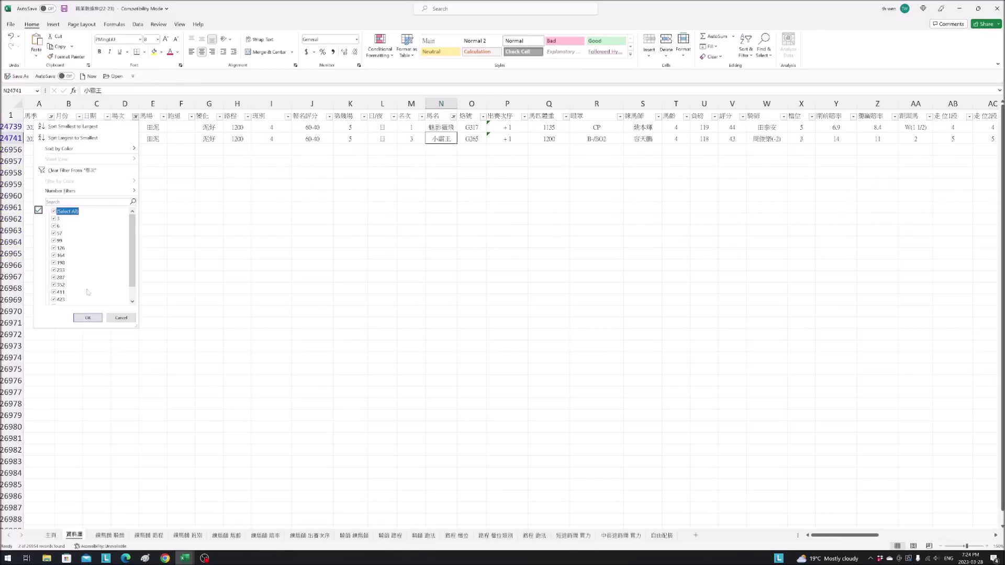
click(88, 318)
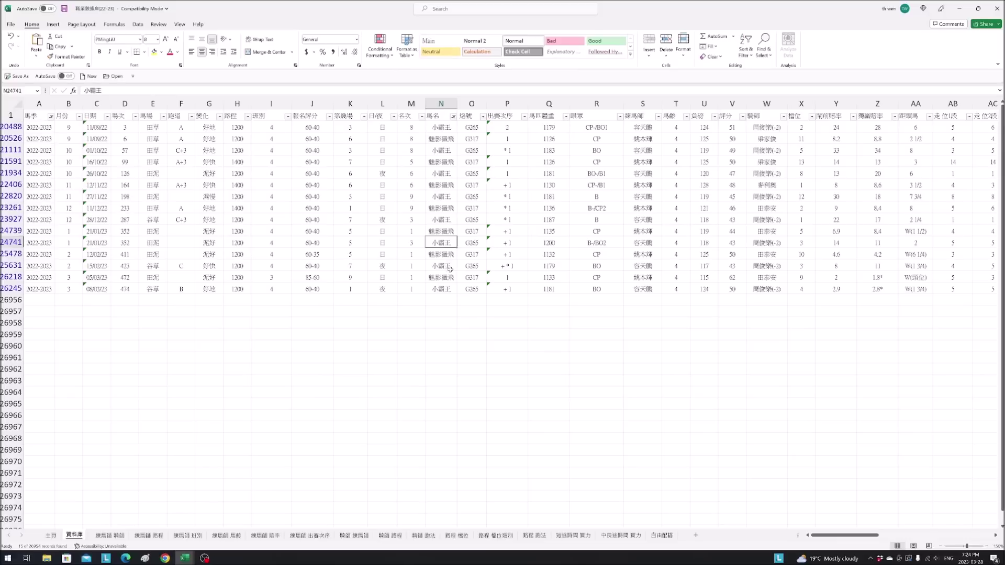
- Filter the 烙號 column to G265 and examine the 距頭馬 margins of 小霸王's two latest runs
click(483, 116)
click(401, 226)
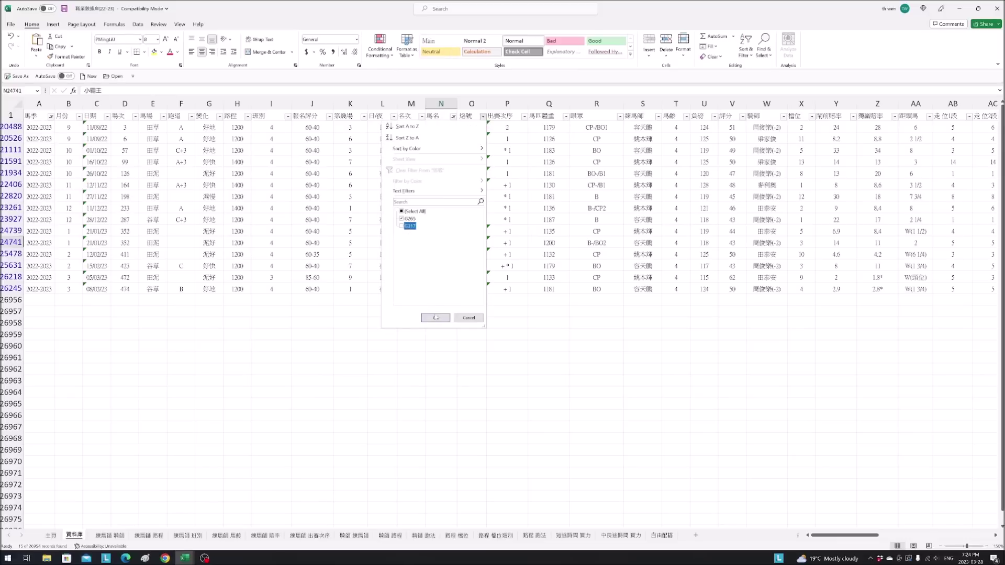
click(435, 317)
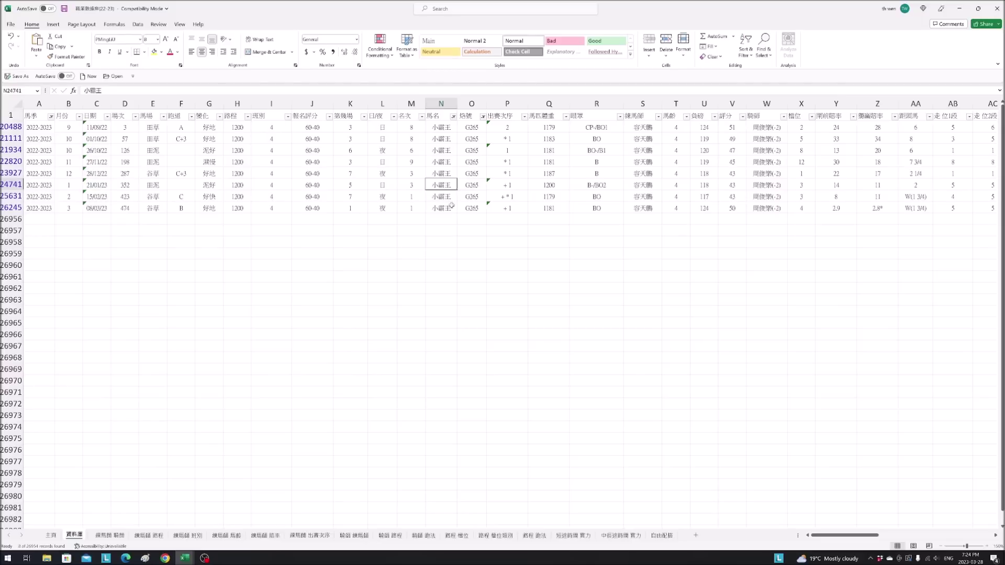
click(238, 197)
click(903, 198)
drag(904, 201, 904, 208)
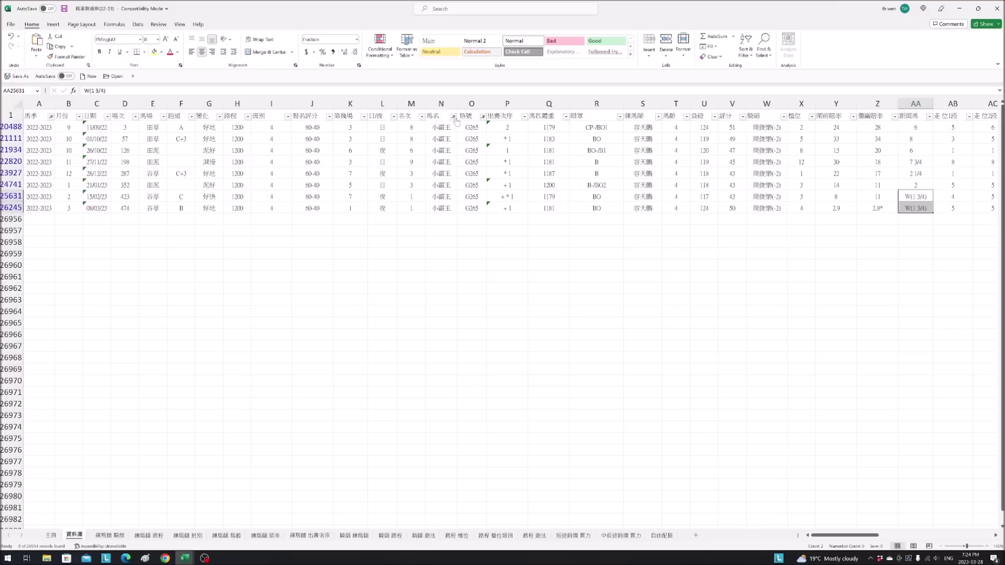
- Change the 烙號 filter from G265 to G317 only
click(483, 116)
click(408, 219)
click(408, 226)
click(435, 318)
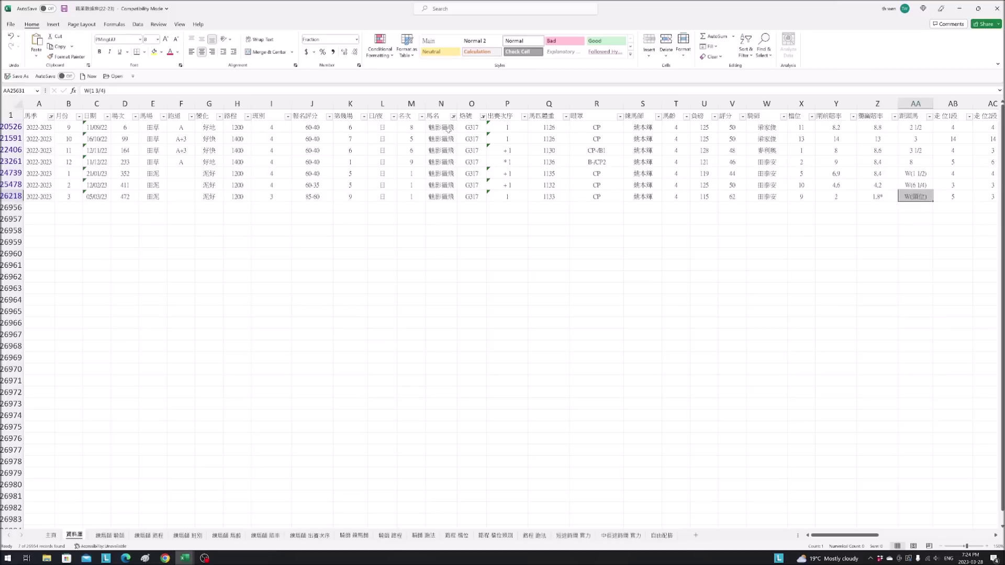
- Review G317's races 352, 411 and 472, checking race details, winning margin and class
drag(124, 173, 419, 173)
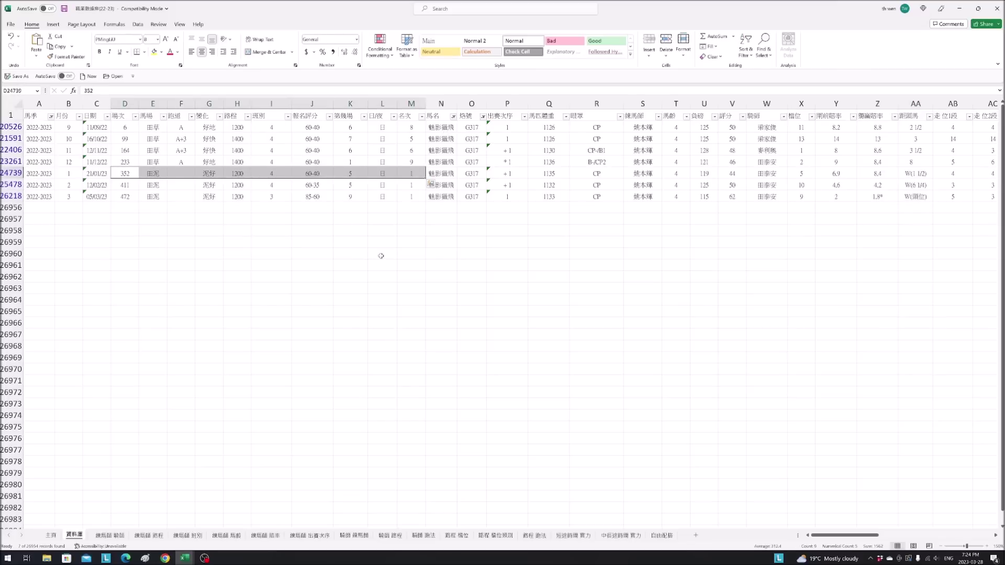
drag(153, 185, 597, 184)
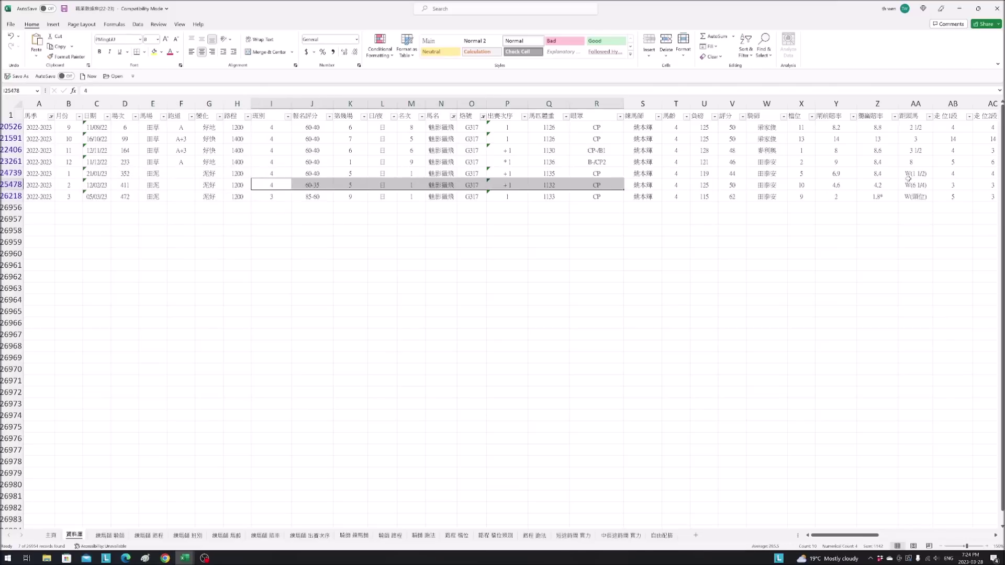
click(919, 184)
click(276, 197)
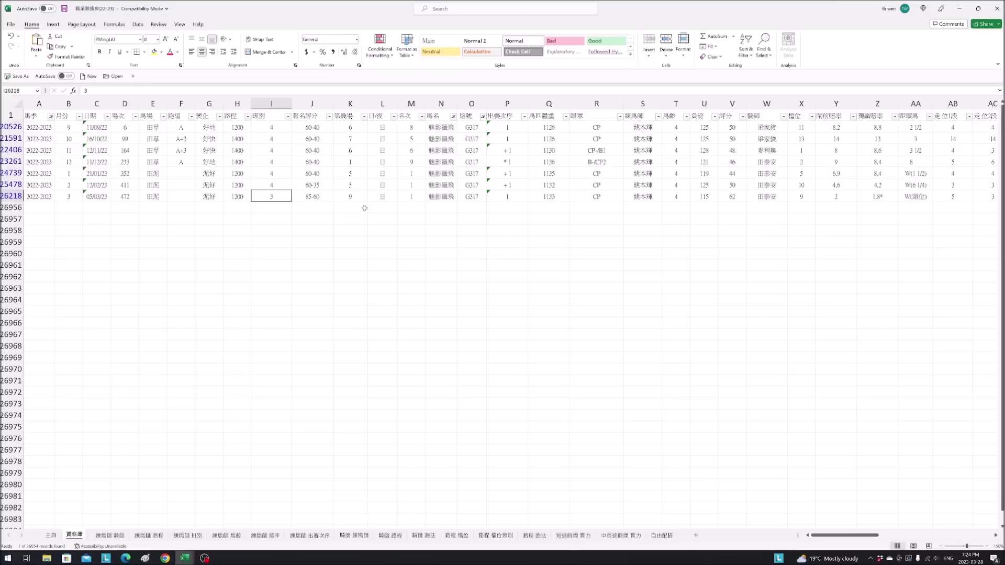
- Switch to the 29-03-2023 race workbook and highlight 駿皇星's race 352 entry from name to 標準時間
click(184, 558)
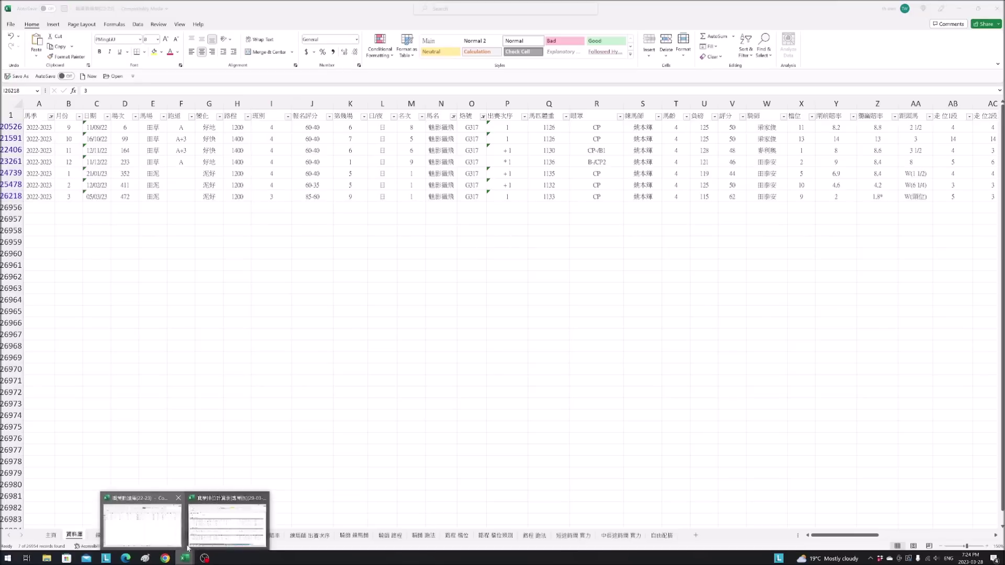
click(228, 518)
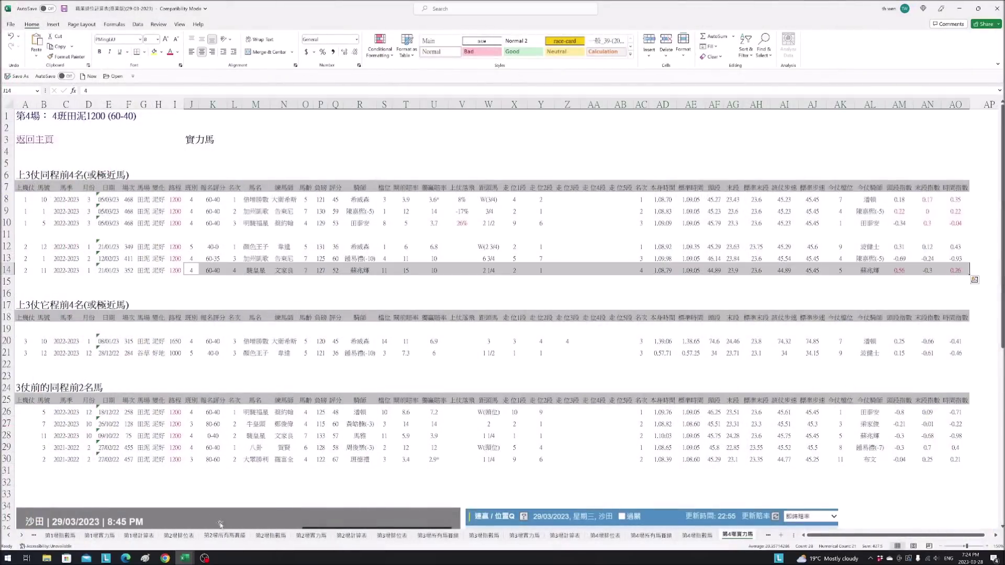
click(257, 269)
drag(257, 269, 678, 270)
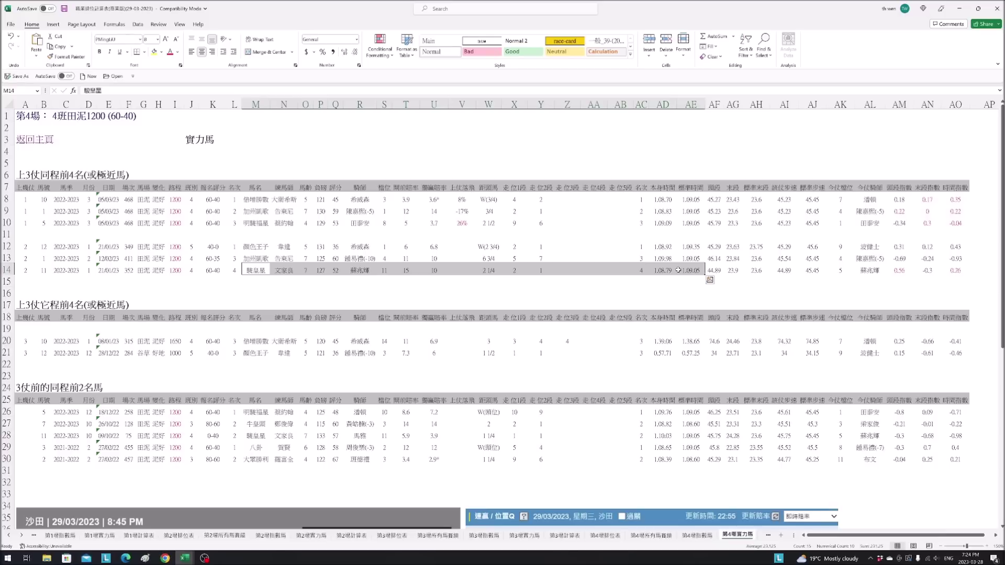
click(697, 285)
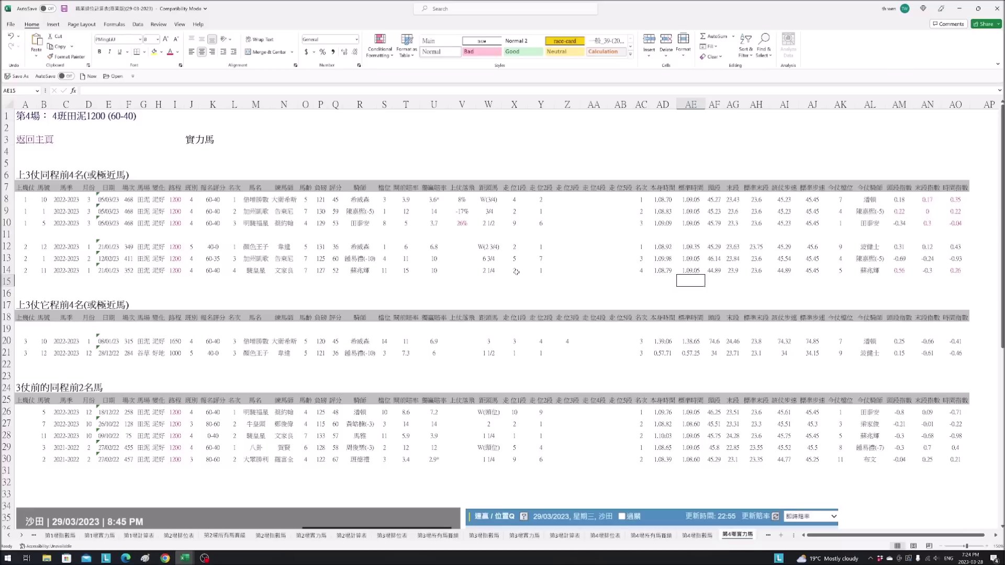
- Check 駿皇星's 頭段 time in race 352 and the race 4 early-position map and odds
click(714, 270)
scroll(785, 335, down, 5)
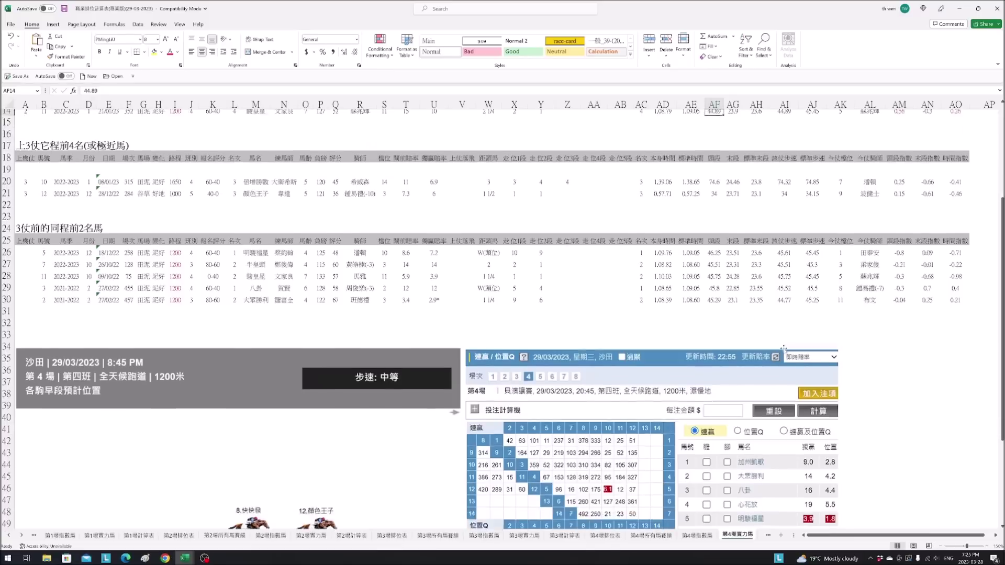
scroll(784, 348, down, 7)
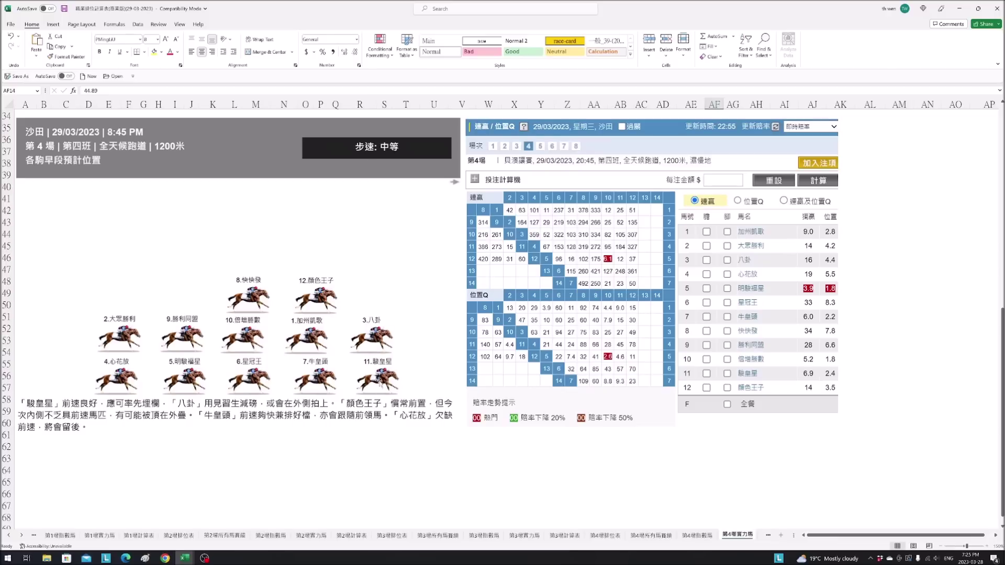
- Return to the same-distance top-four table and check 駿皇星's 時間指數
scroll(953, 355, up, 10)
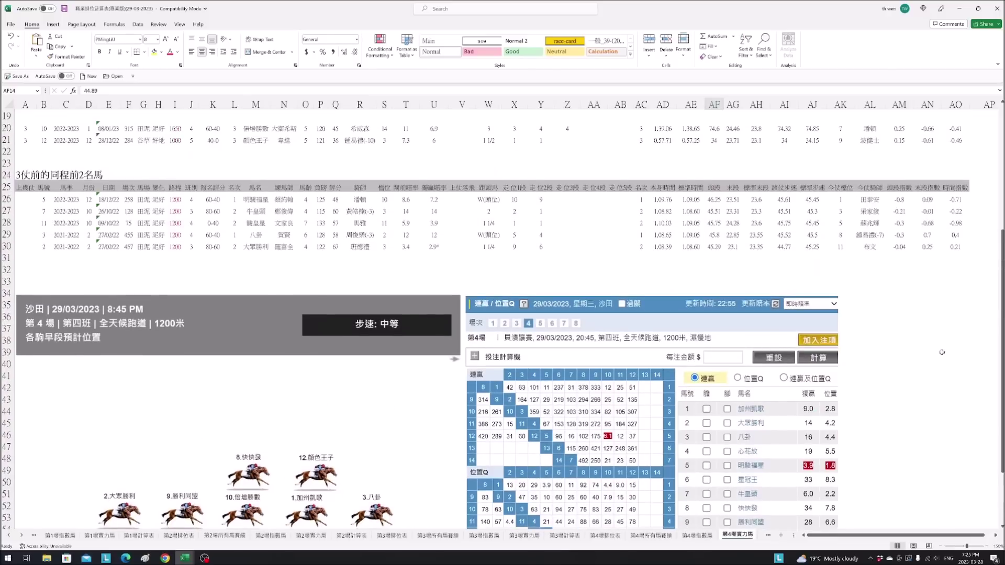
scroll(919, 351, up, 1)
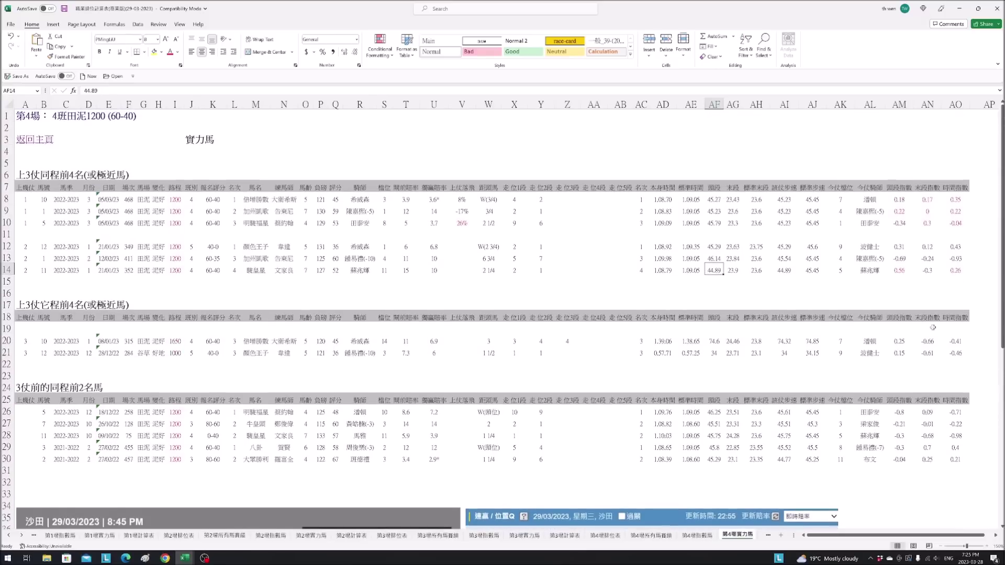
click(961, 270)
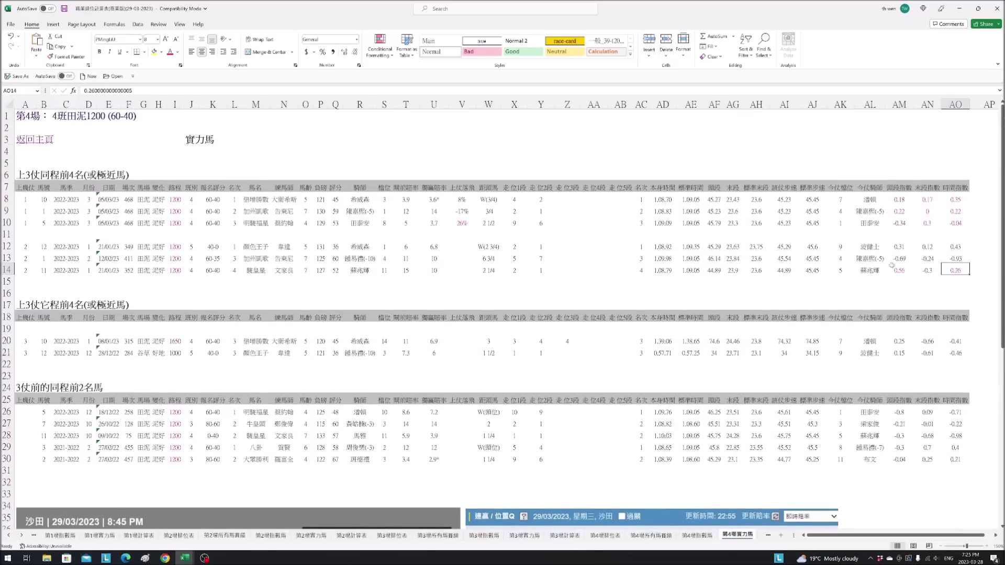
click(246, 269)
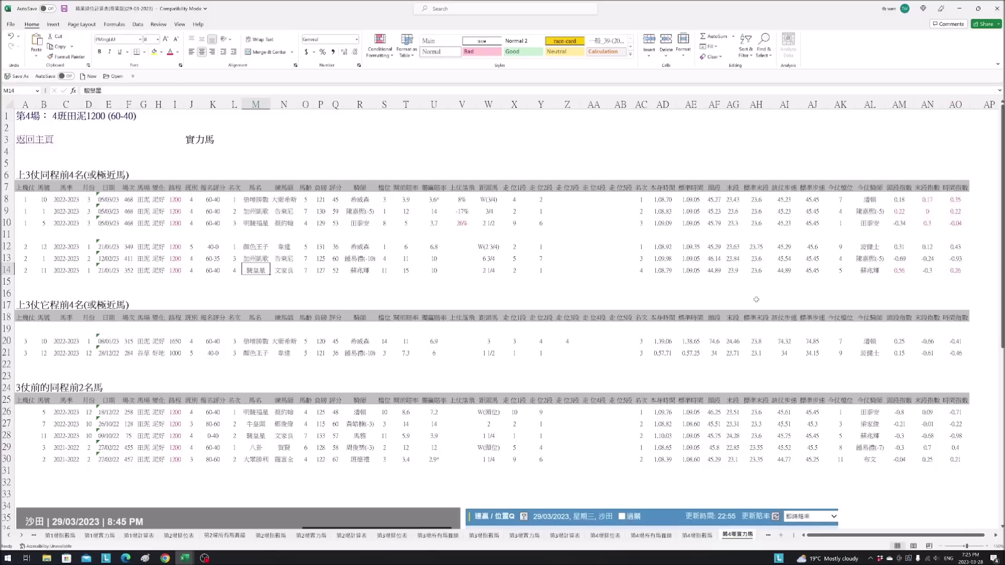
- Compare 加州凱歌, 顏色王子 and 駿皇星 in the recent same-distance top-four table
drag(262, 211, 582, 210)
click(570, 257)
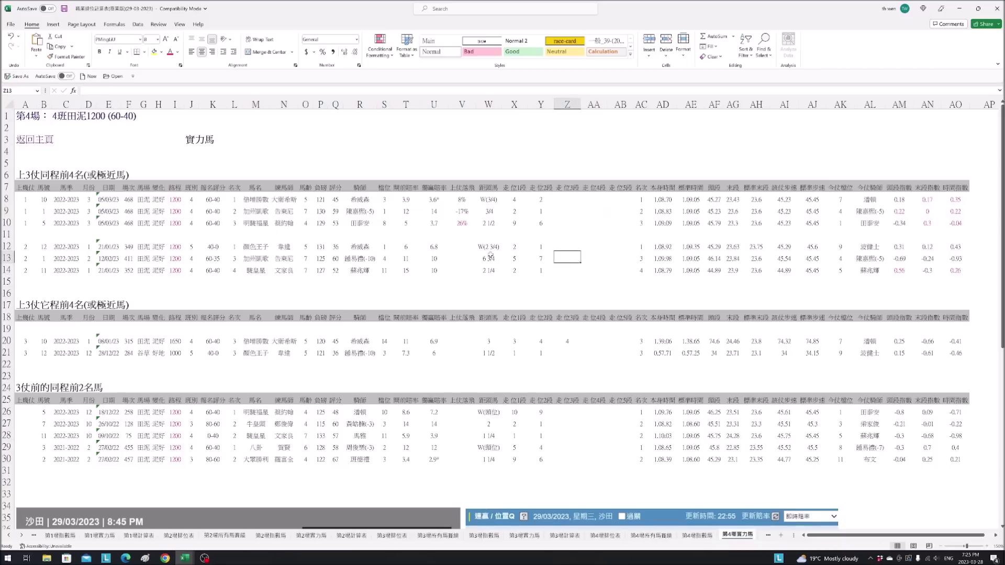
click(263, 214)
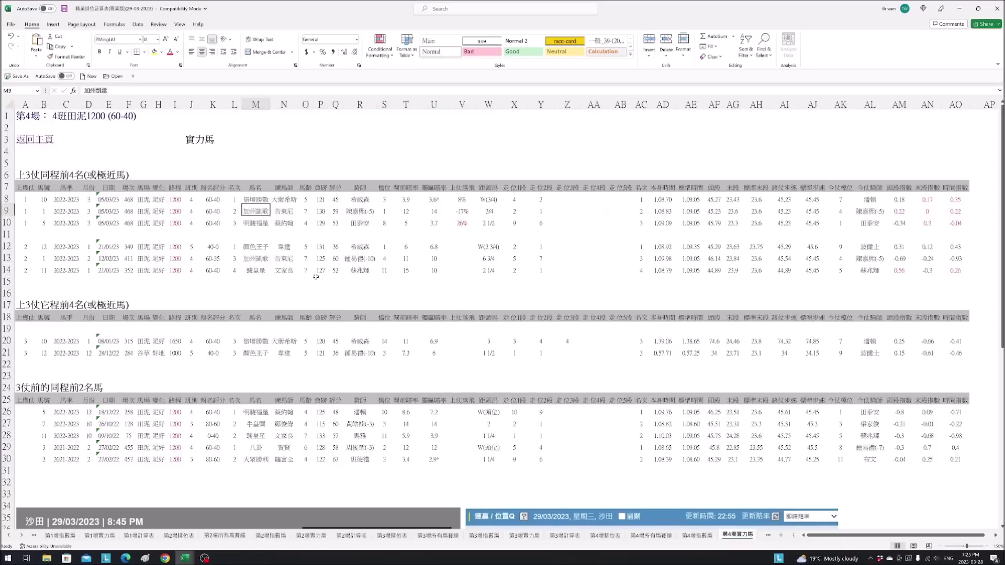
click(259, 244)
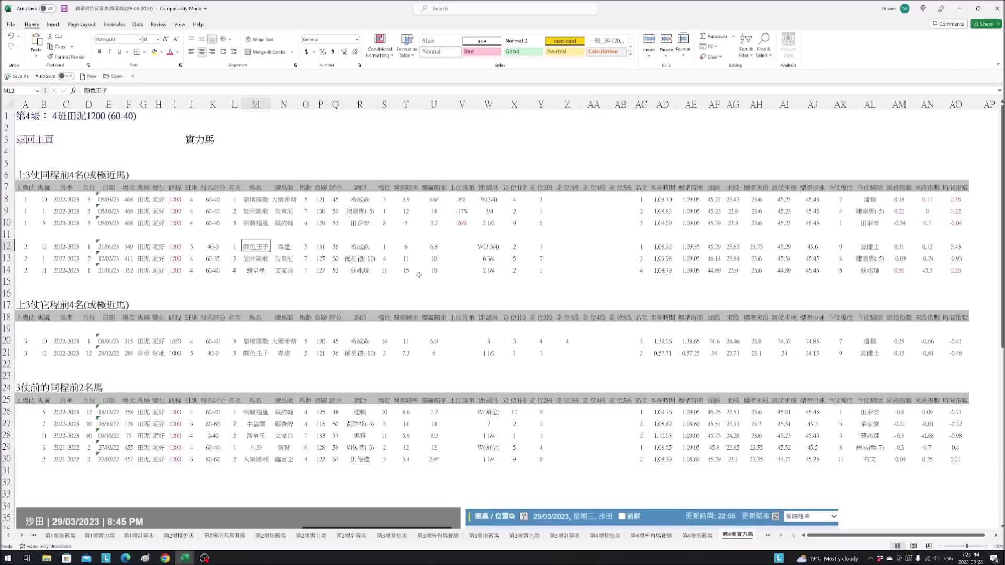
click(259, 270)
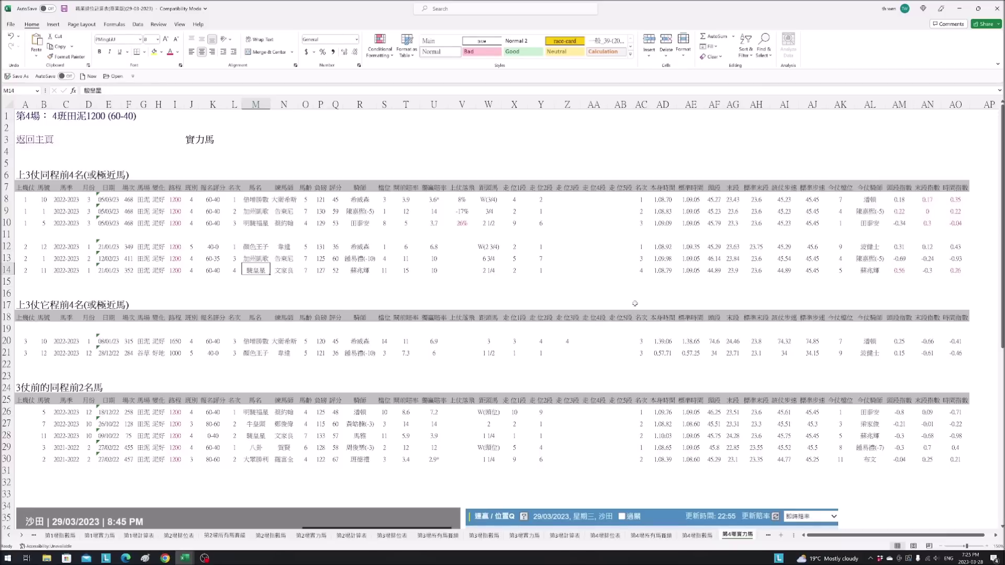
click(255, 210)
click(263, 259)
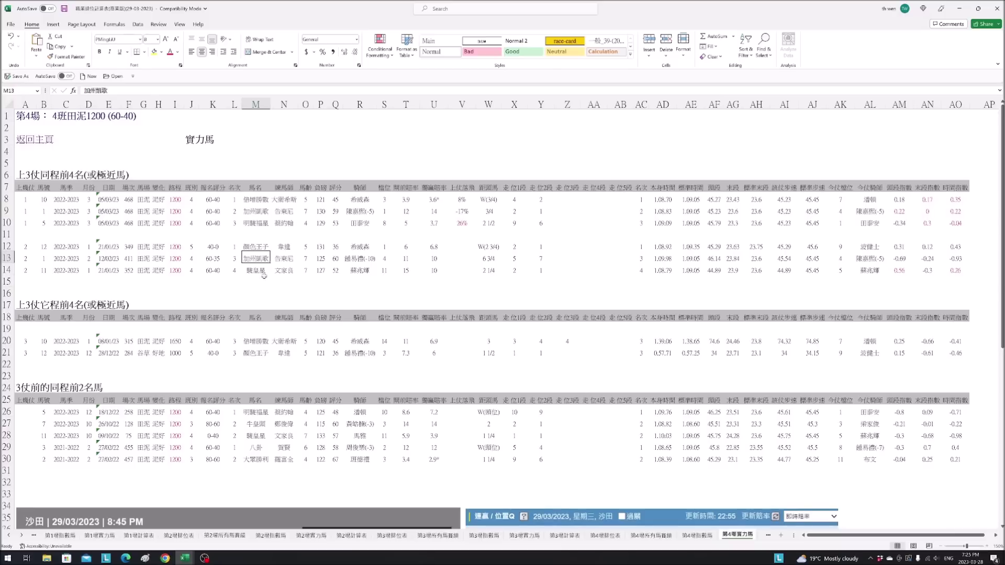
click(255, 271)
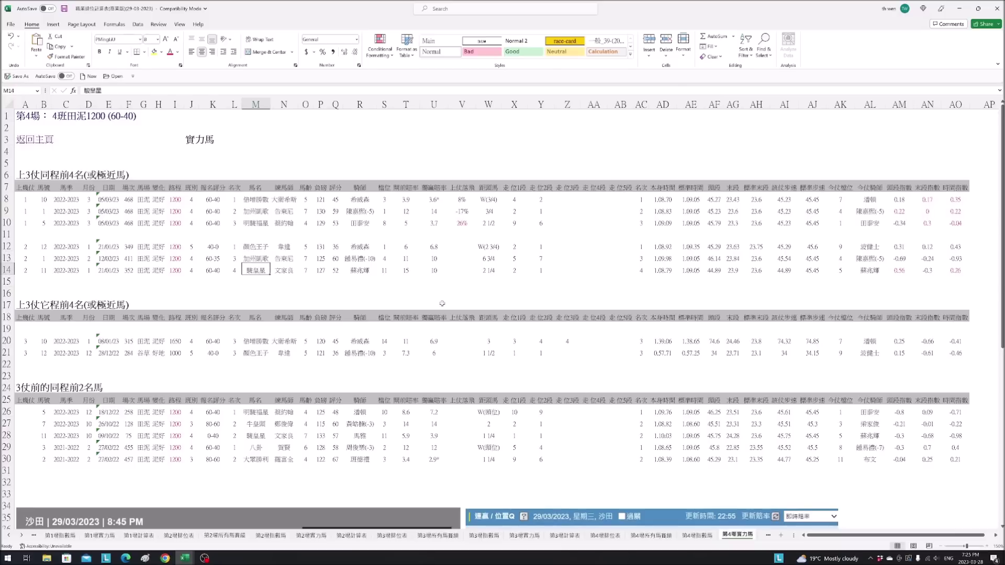
- Open the 第4場所有馬賽績 sheet and highlight 駿皇星's race 266 on 18/12/21 to examine its running positions
click(651, 535)
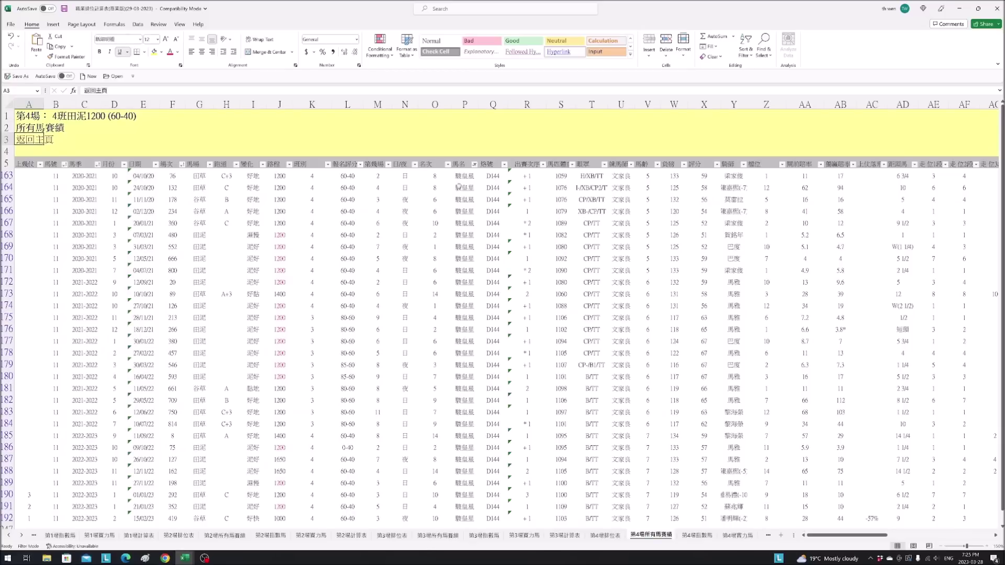
scroll(510, 325, down, 1)
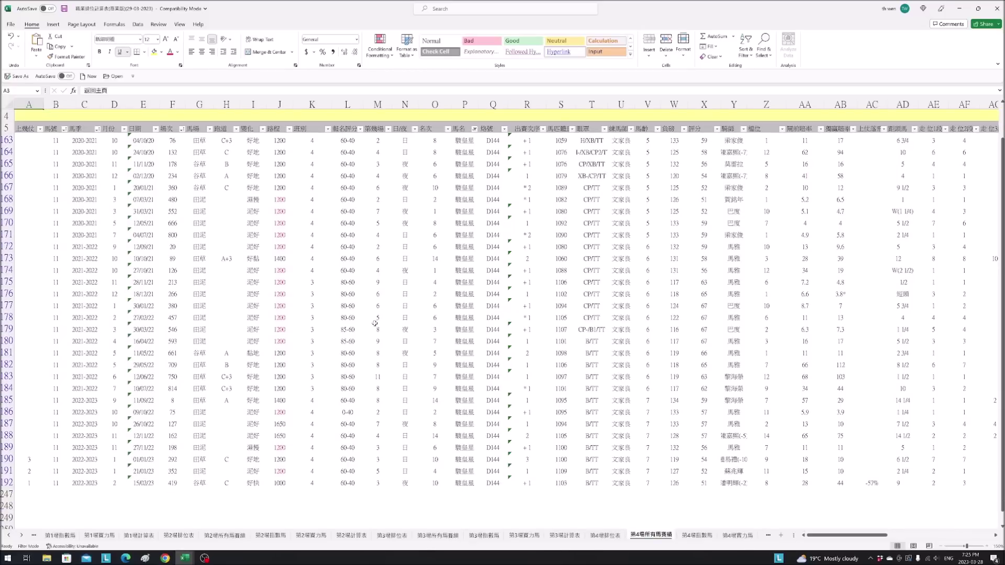
click(5, 284)
click(6, 294)
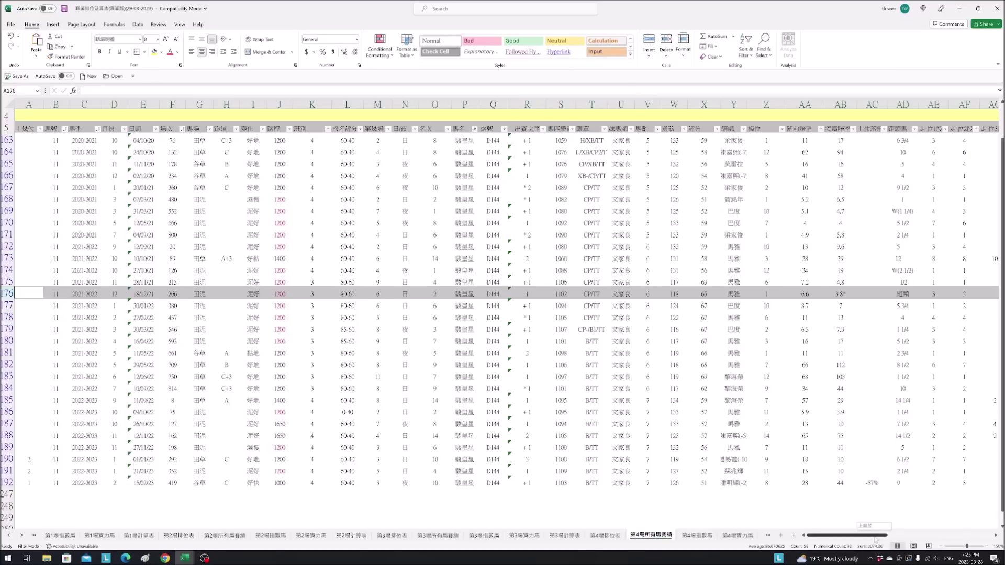
drag(874, 534, 880, 535)
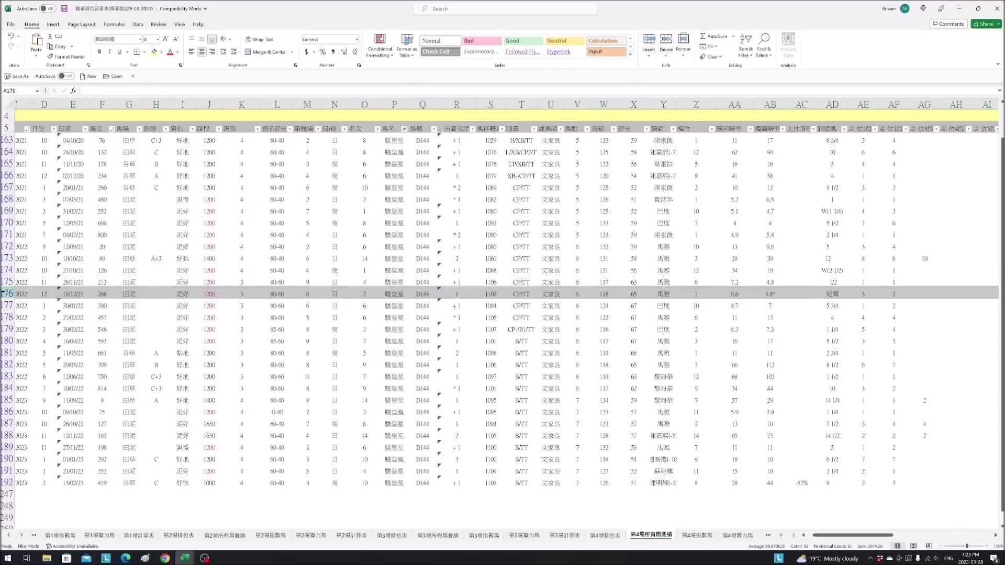
- Examine 駿皇星's race 266 sectional times, finishing time against standard, and the horses that filled the first three places
key(Tab)
key(Tab)
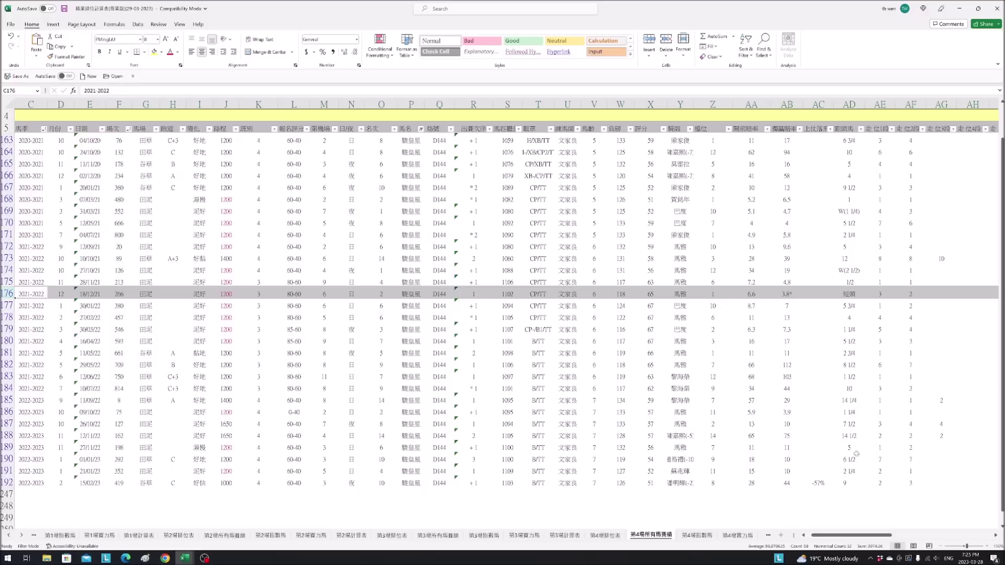
drag(857, 534, 924, 538)
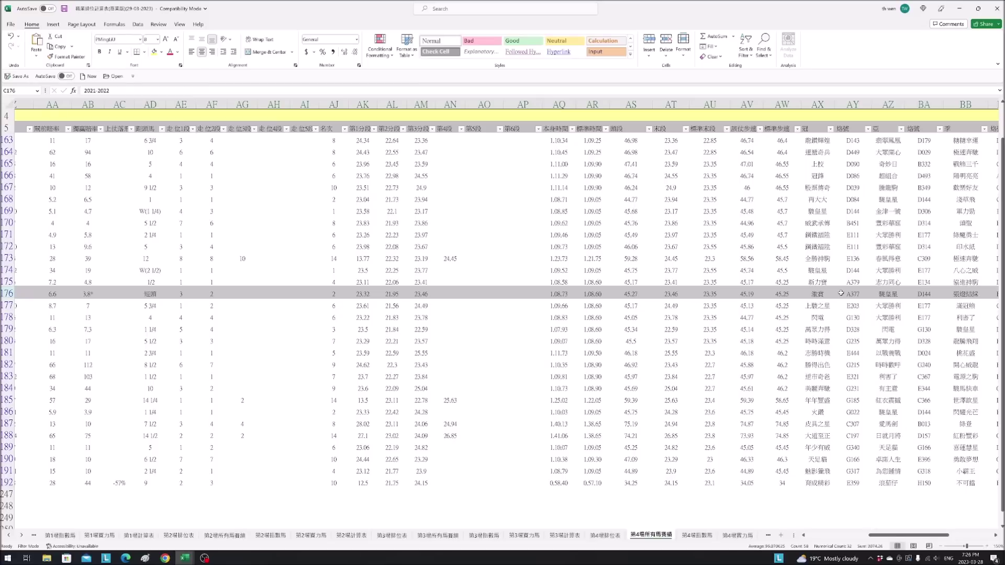
drag(940, 536, 943, 537)
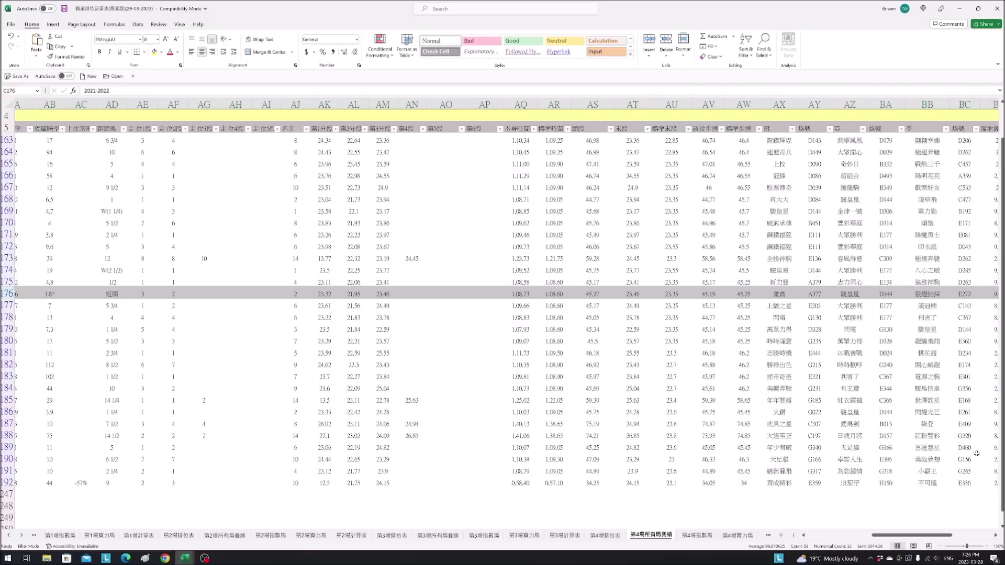
drag(937, 536, 868, 536)
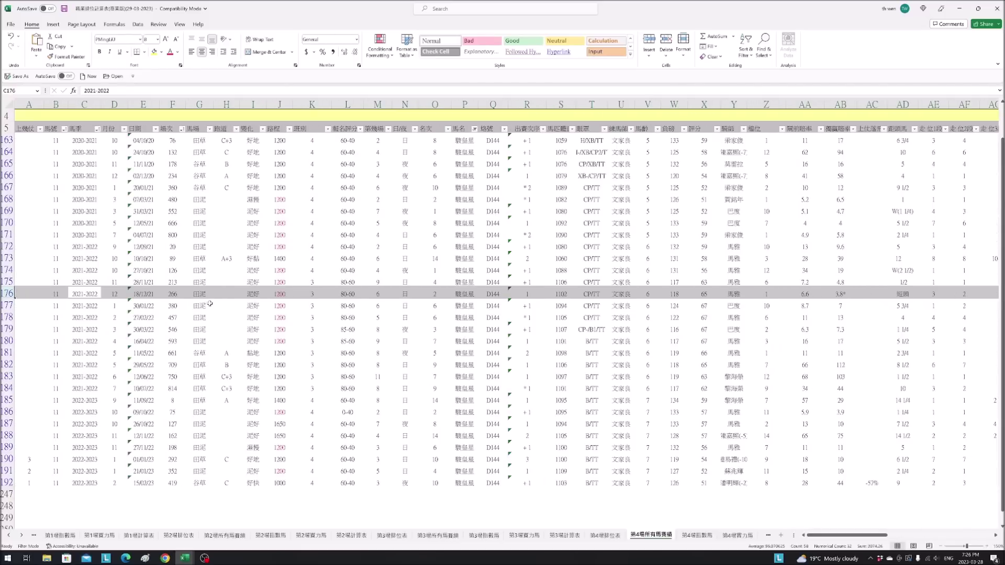
- Switch to the database workbook and clear the 馬名, 烙號 and 馬季 filters on the 資料庫 sheet
click(175, 296)
mouse_move(201, 554)
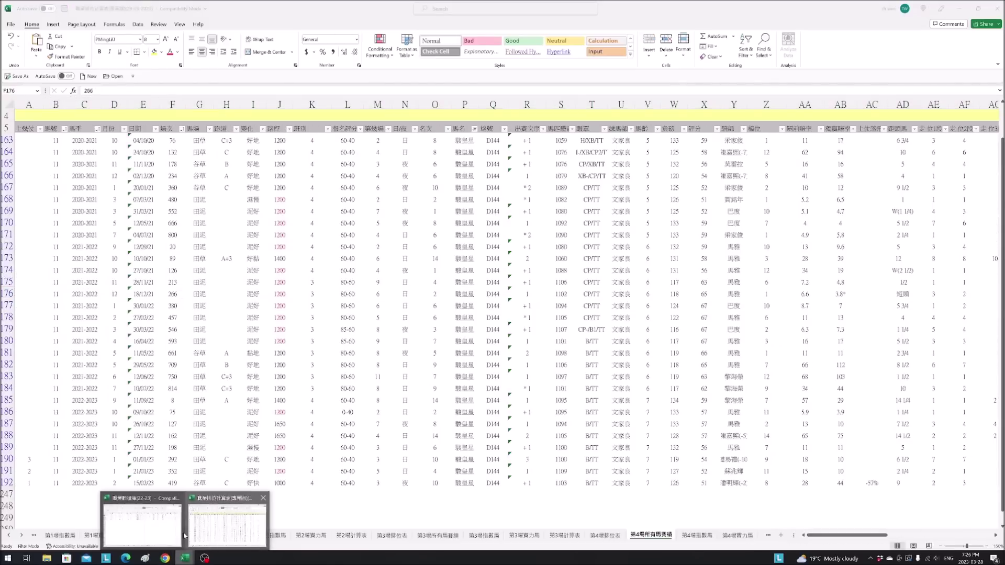
click(142, 521)
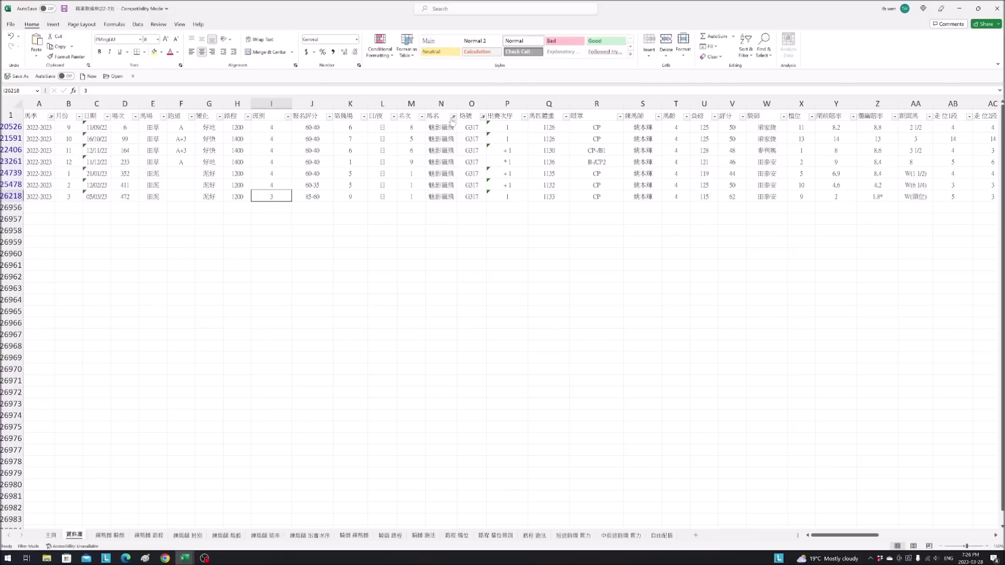
click(453, 116)
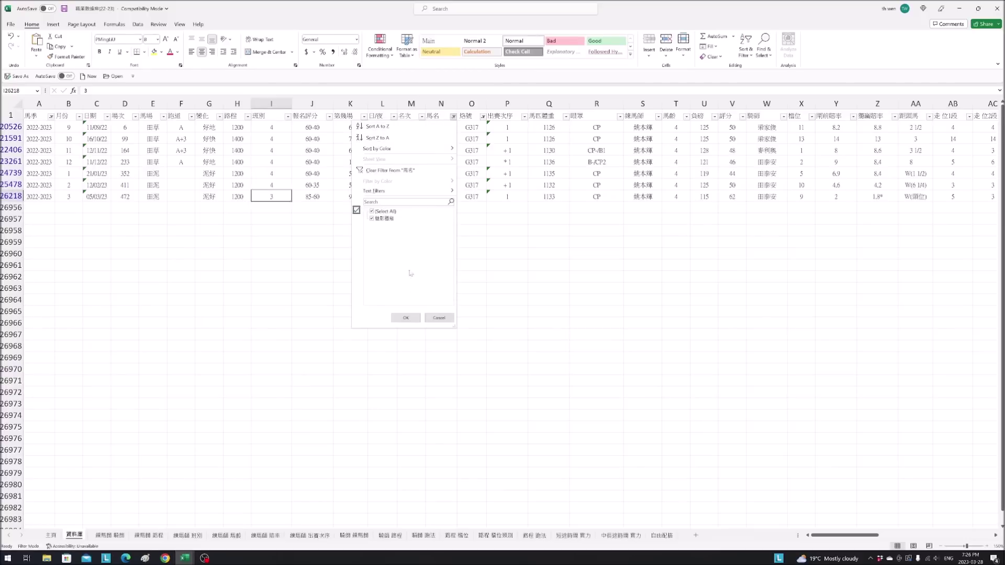
click(406, 318)
click(482, 116)
click(414, 212)
click(429, 318)
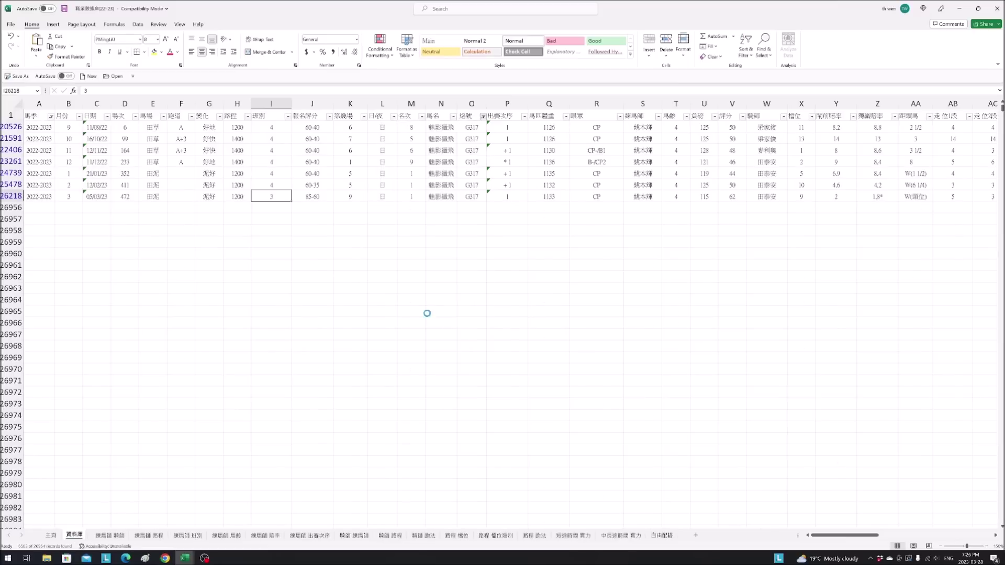
click(51, 116)
click(21, 211)
click(53, 318)
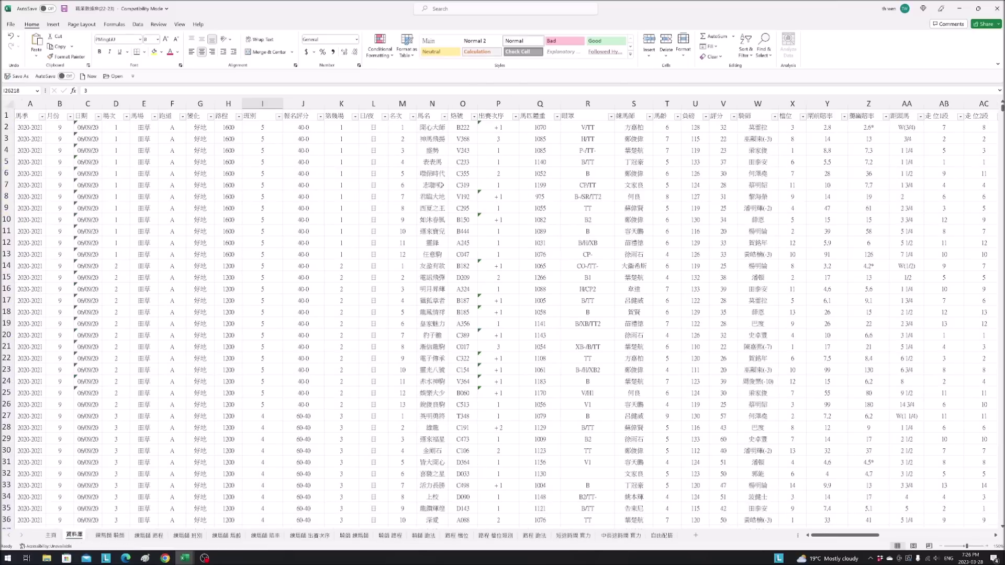
- Filter 烙號 to equal E272 and highlight that horse's race 266 and its following race 297 to examine the results
click(474, 117)
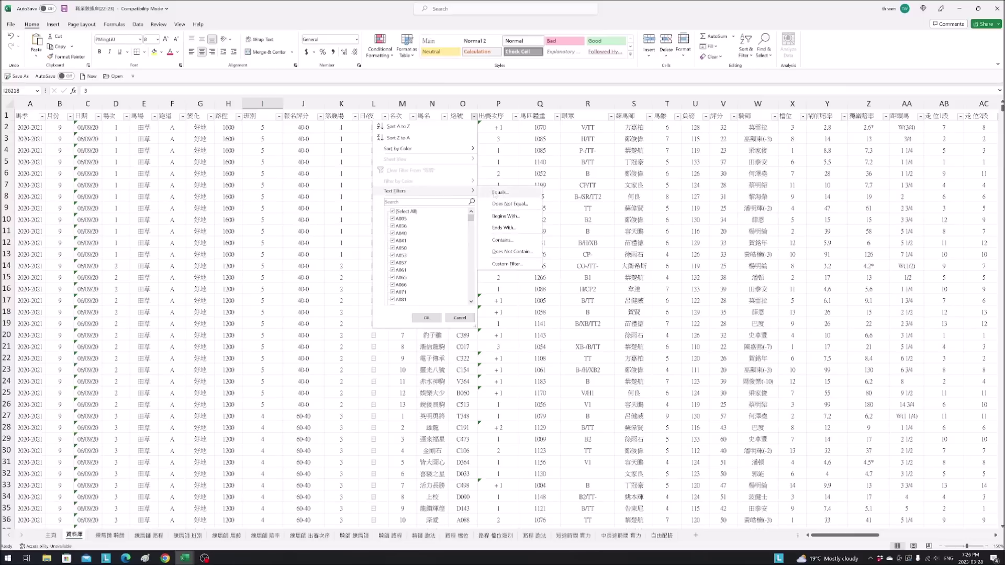
click(493, 193)
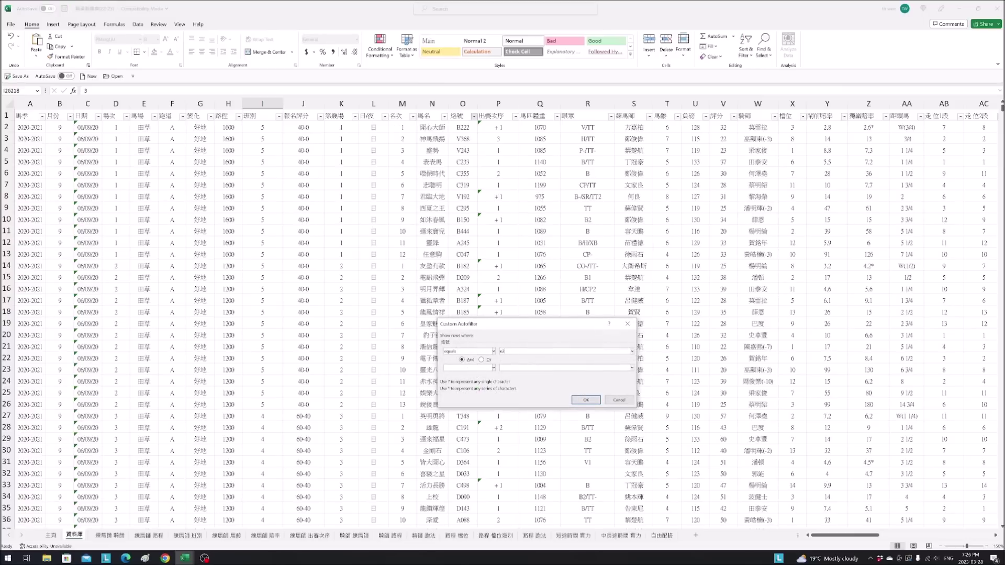
text(e272)
click(586, 399)
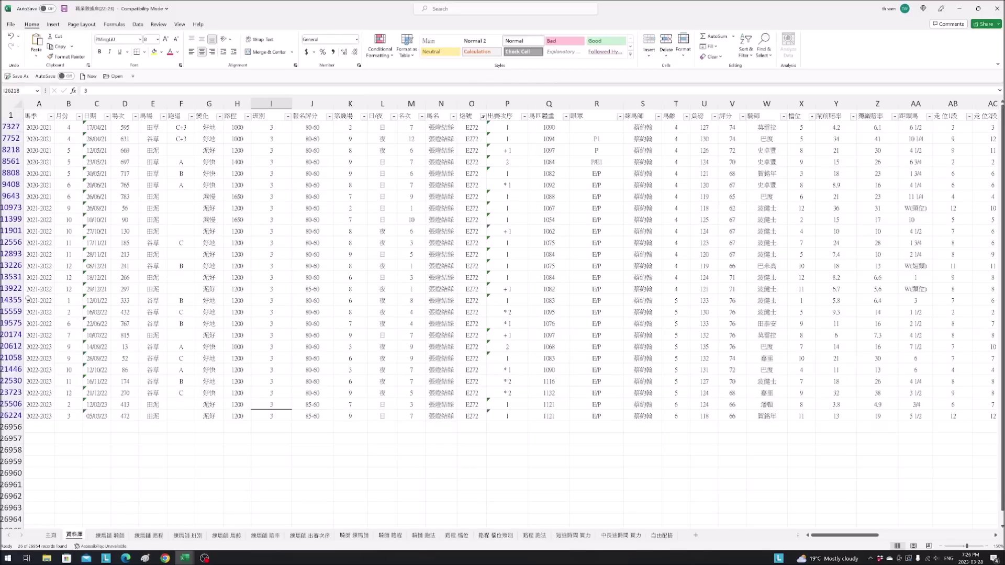
click(11, 276)
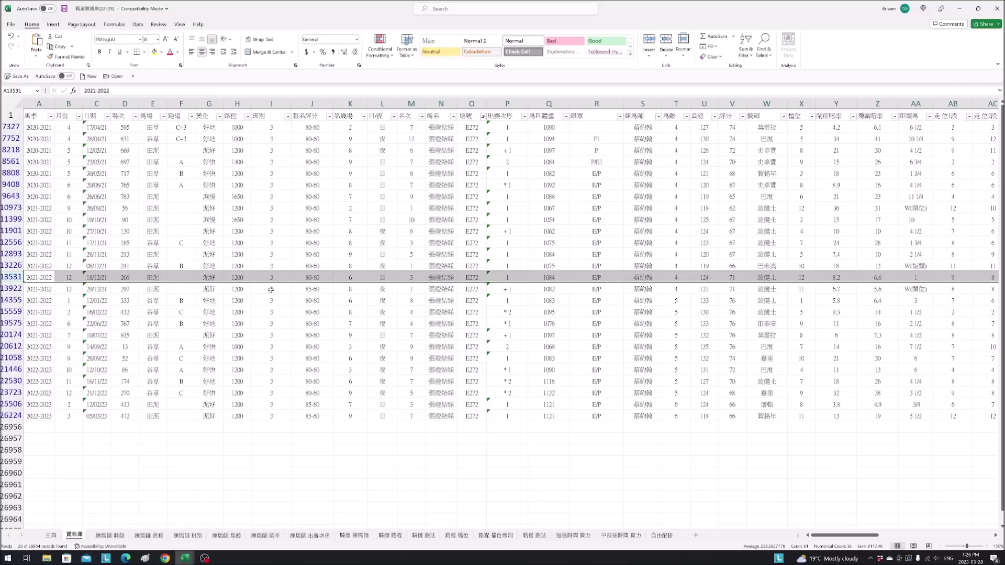
click(10, 288)
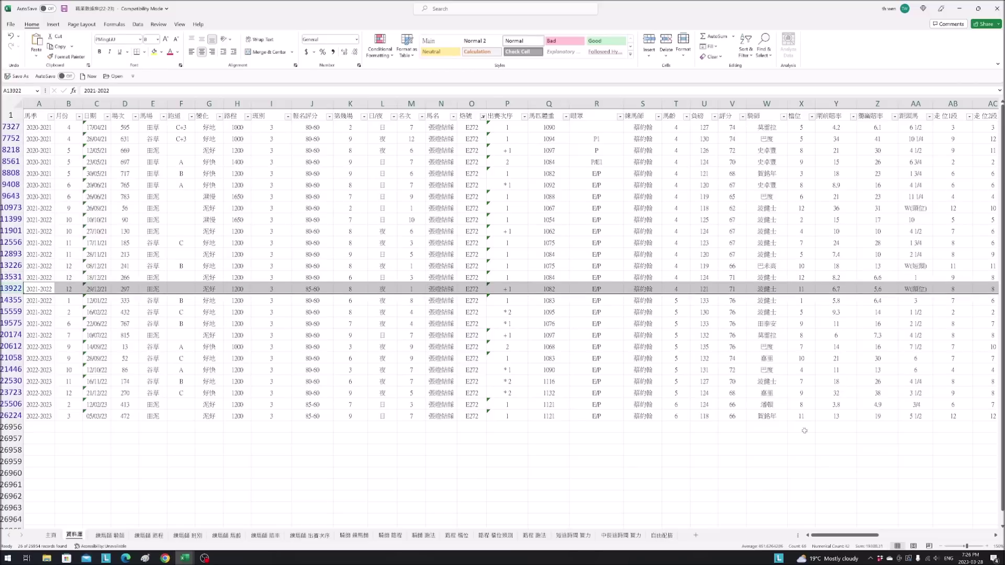
- Return to the 第4場所有馬賽績 sheet and review 駿皇星's race 266 row and its remaining starts at age 6
mouse_move(185, 557)
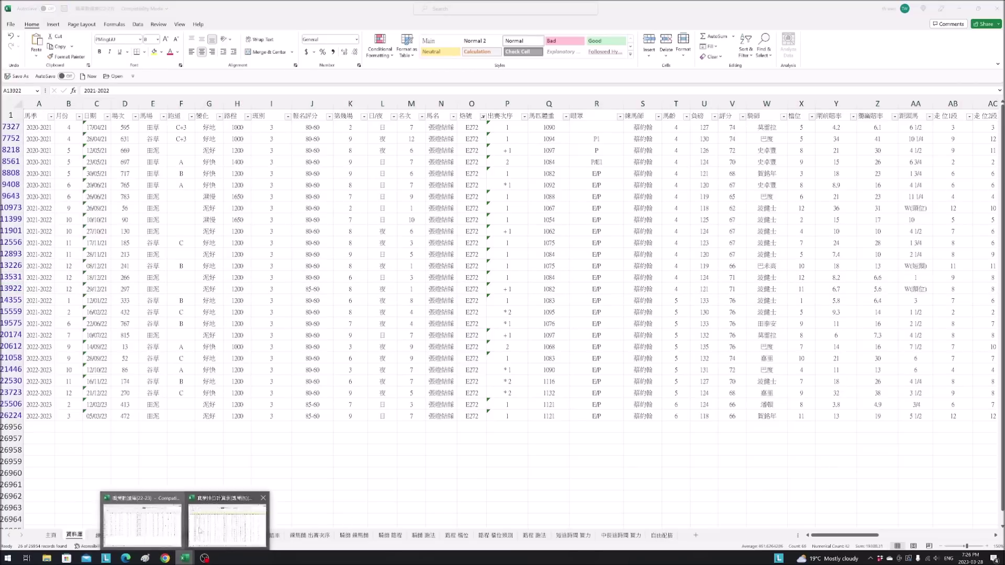
click(264, 502)
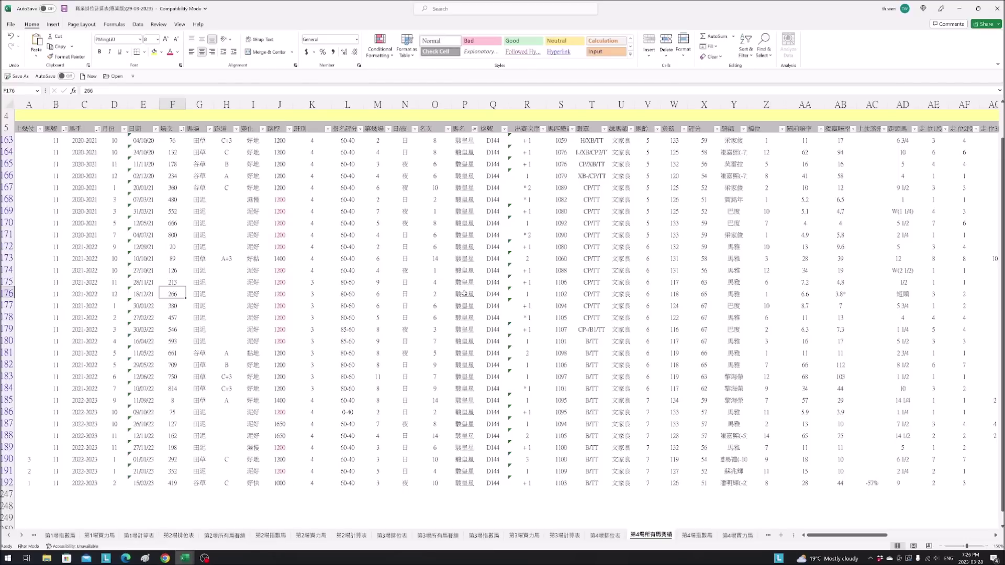
click(7, 294)
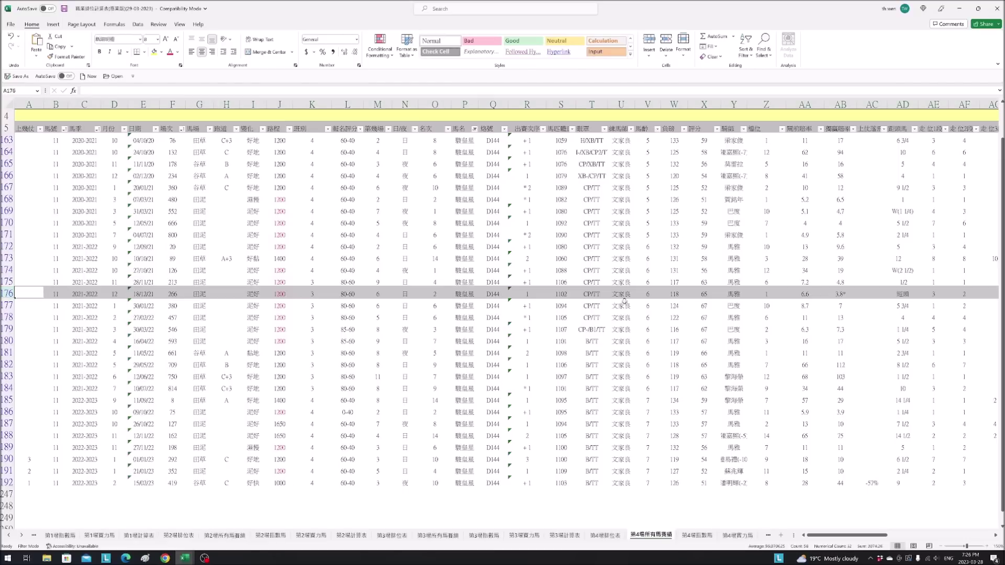
click(705, 294)
click(432, 294)
click(8, 294)
drag(645, 303, 647, 389)
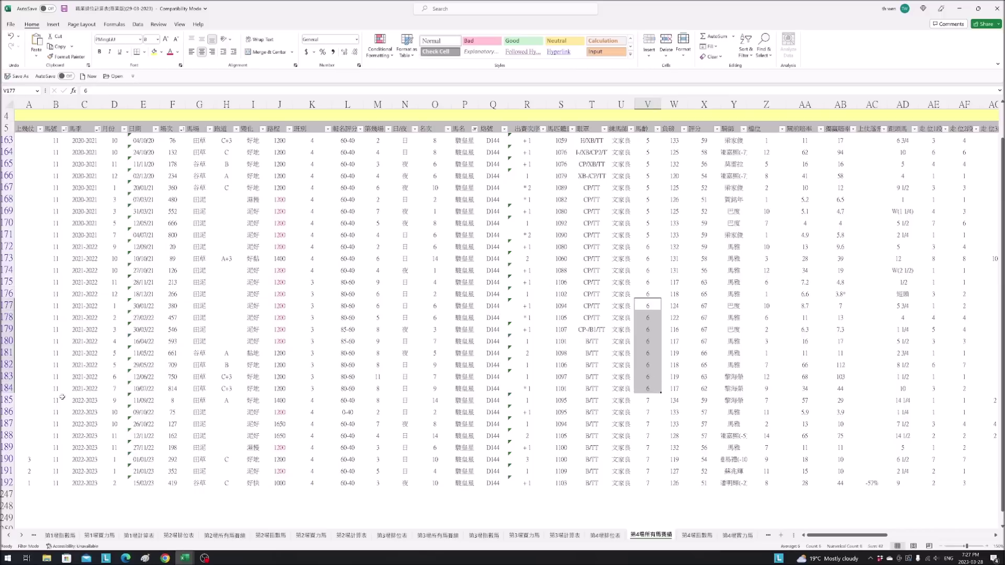
- Highlight 駿皇星's race 75 on 09/10/22 and check the race's details and winner
click(8, 411)
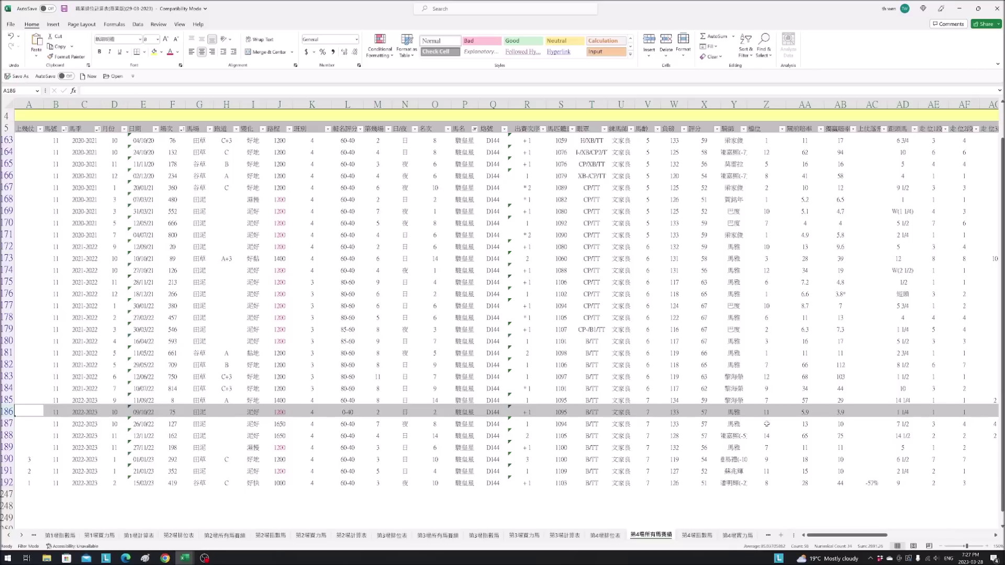
click(5, 411)
drag(878, 534, 848, 535)
- Switch to the database workbook and change the 烙號 filter to equal G022
mouse_move(184, 558)
click(210, 528)
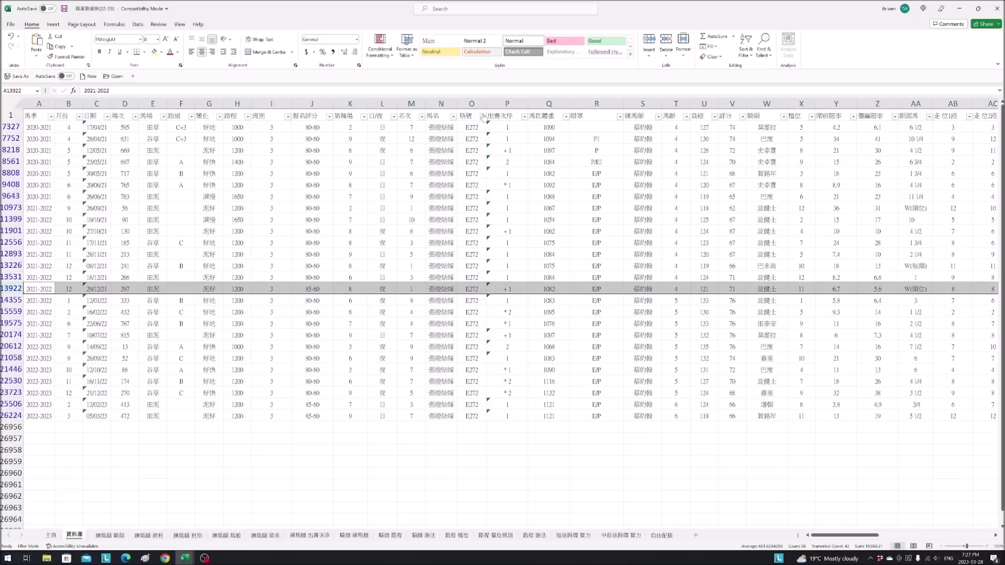
click(483, 116)
mouse_move(460, 191)
click(527, 192)
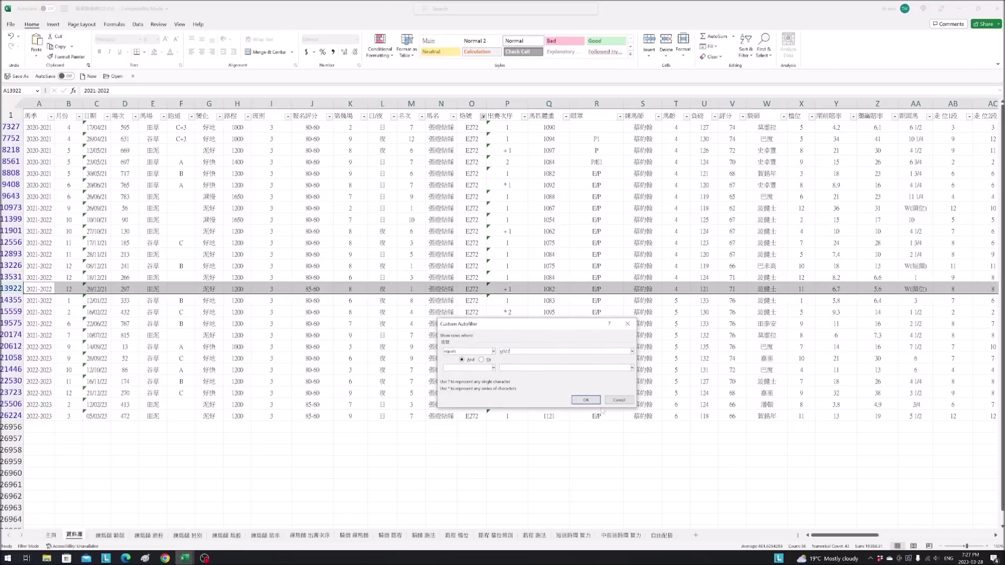
click(586, 400)
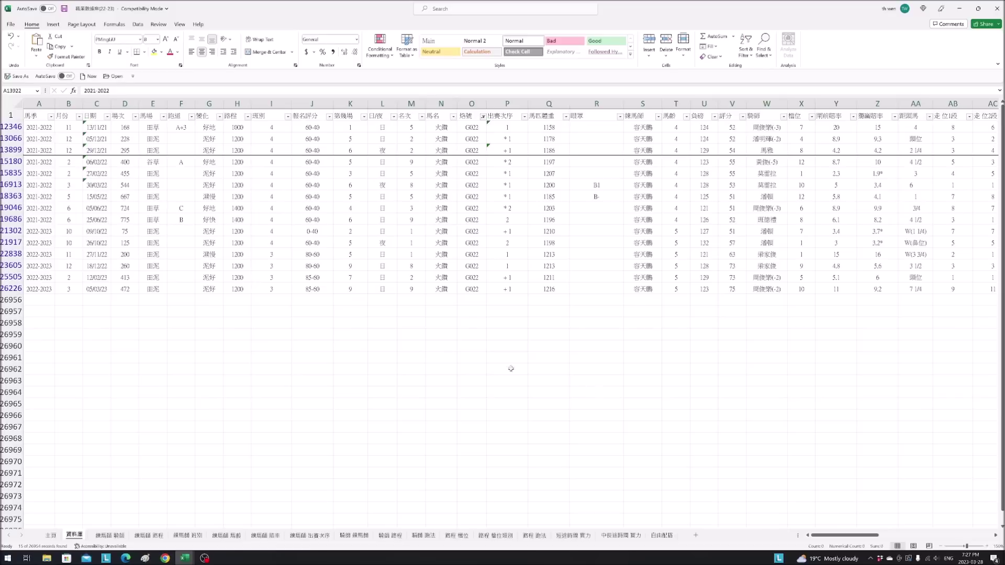
- Highlight 火鑽's race 75 and its next two starts, races 125 and 200, to examine the subsequent results
click(23, 230)
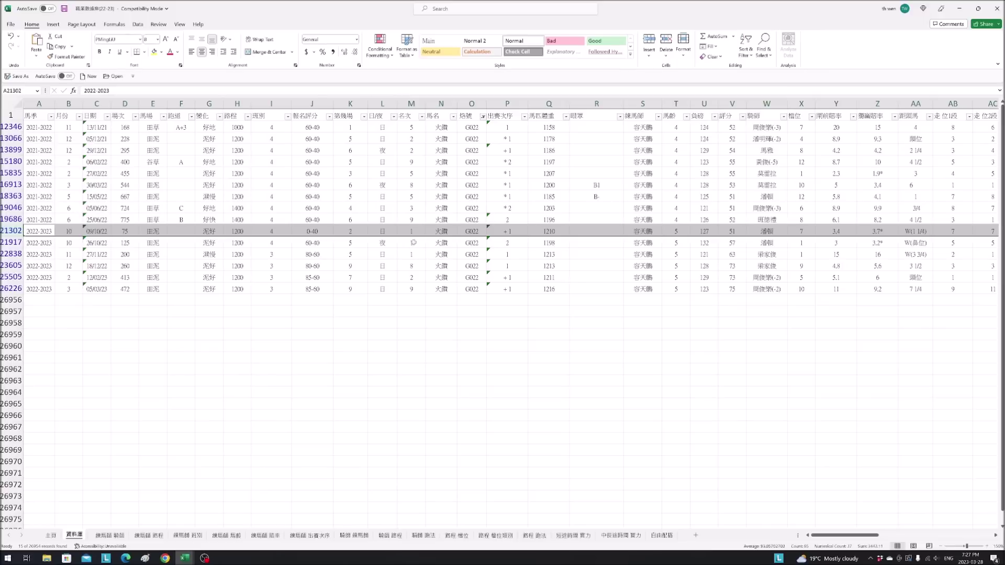
drag(416, 245, 242, 244)
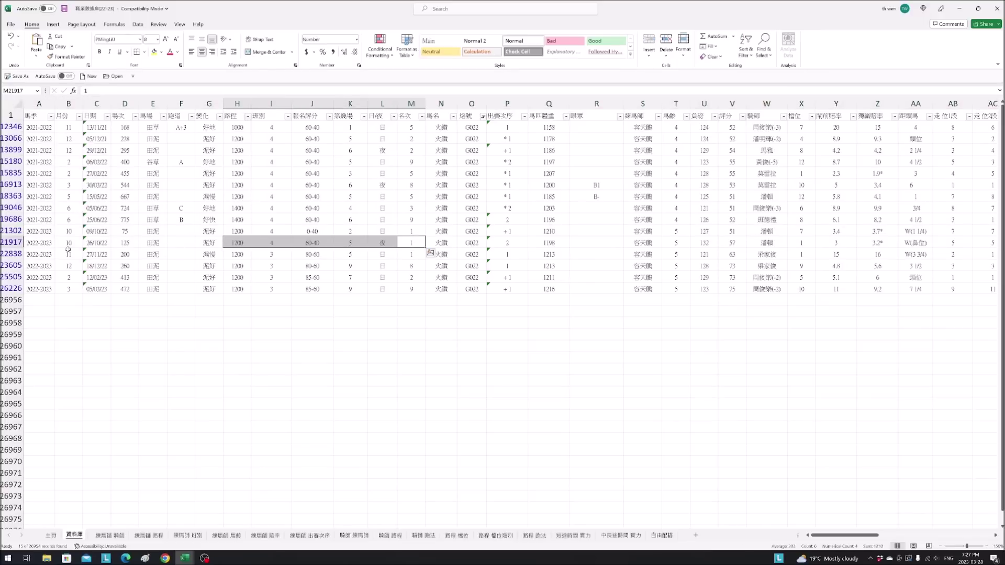
click(3, 253)
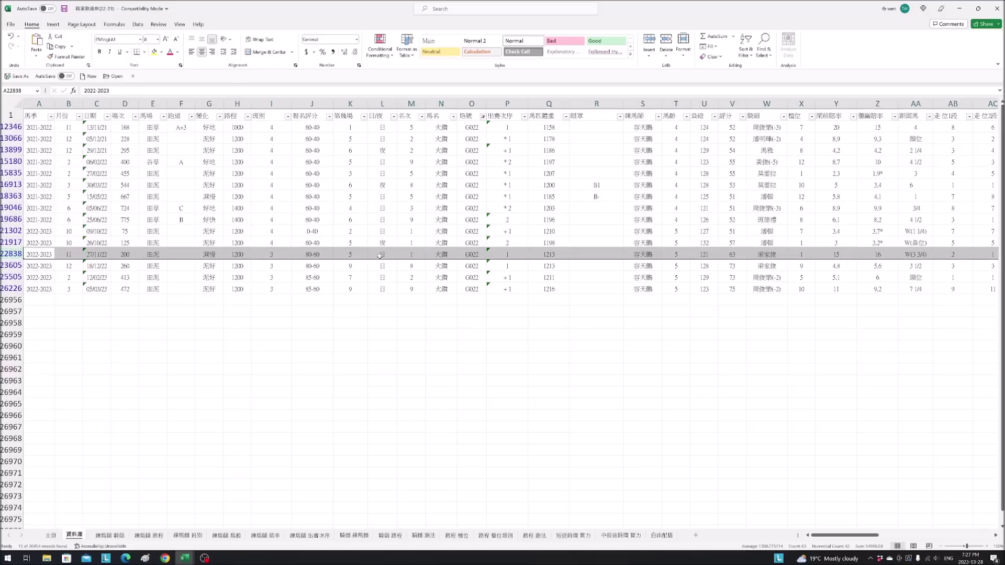
- Return to 駿皇星's history and check its 負磅, 檔位 and winning rival in race 75
click(184, 558)
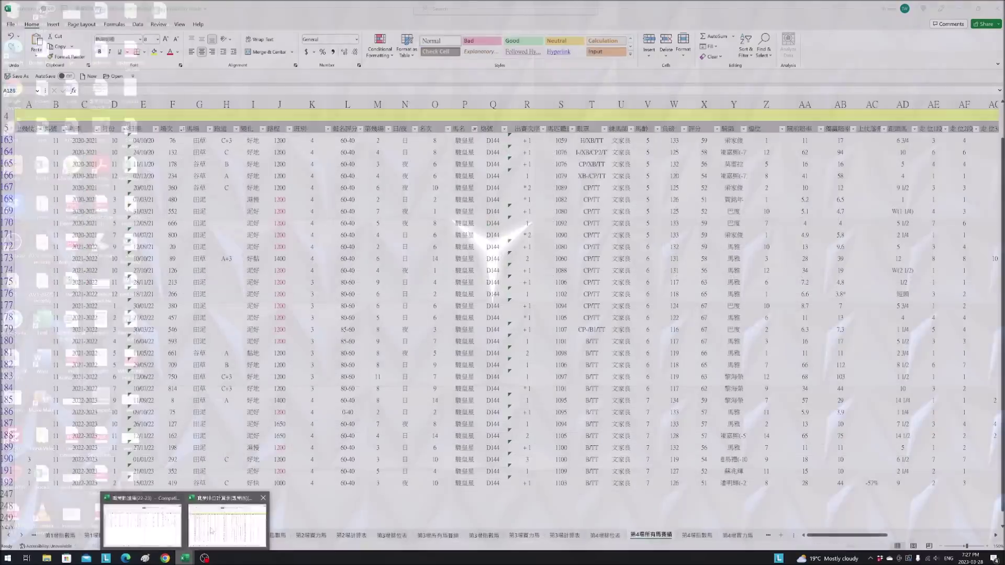
click(229, 519)
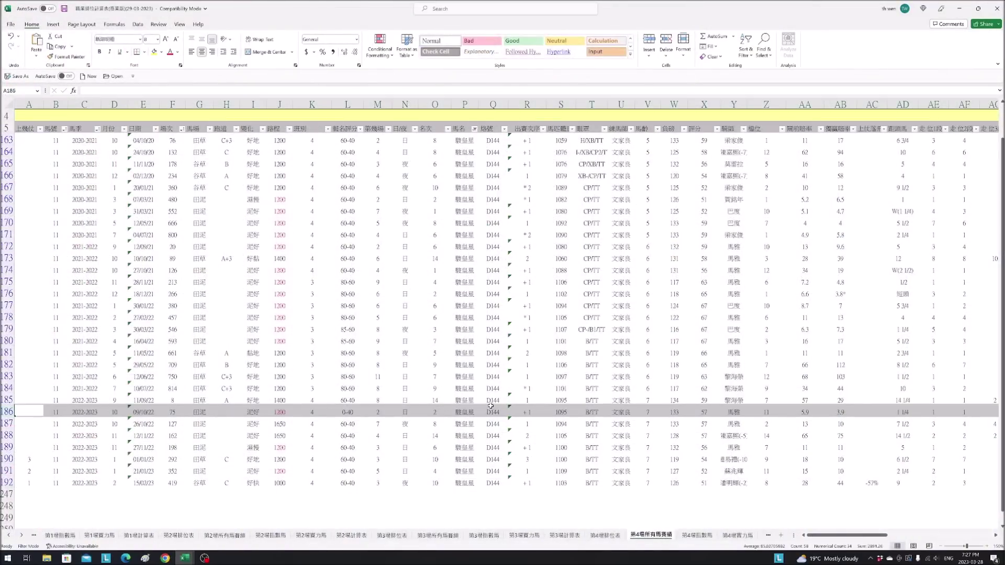
click(672, 411)
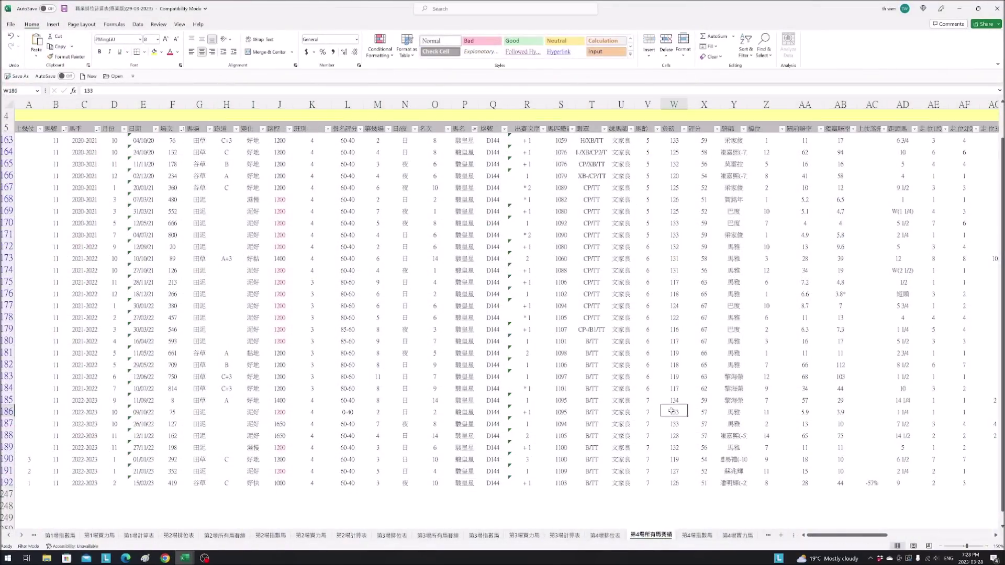
click(773, 415)
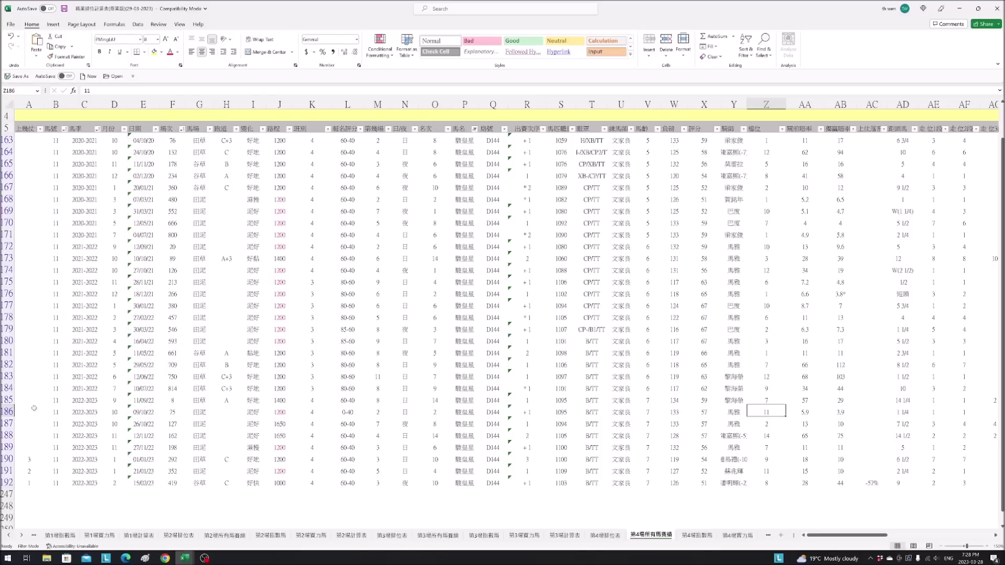
click(7, 412)
mouse_move(858, 536)
mouse_down()
mouse_move(931, 534)
mouse_move(846, 534)
mouse_up()
click(829, 413)
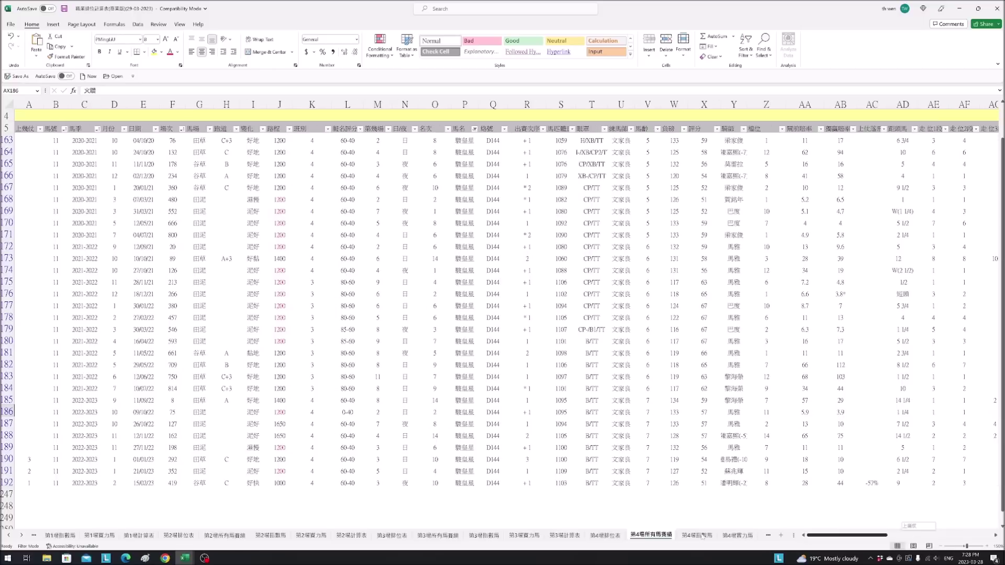
- Check 駿皇星's recent 評分 against the 第4場實力馬 table, and open the 第4場排位表 sheet
click(704, 471)
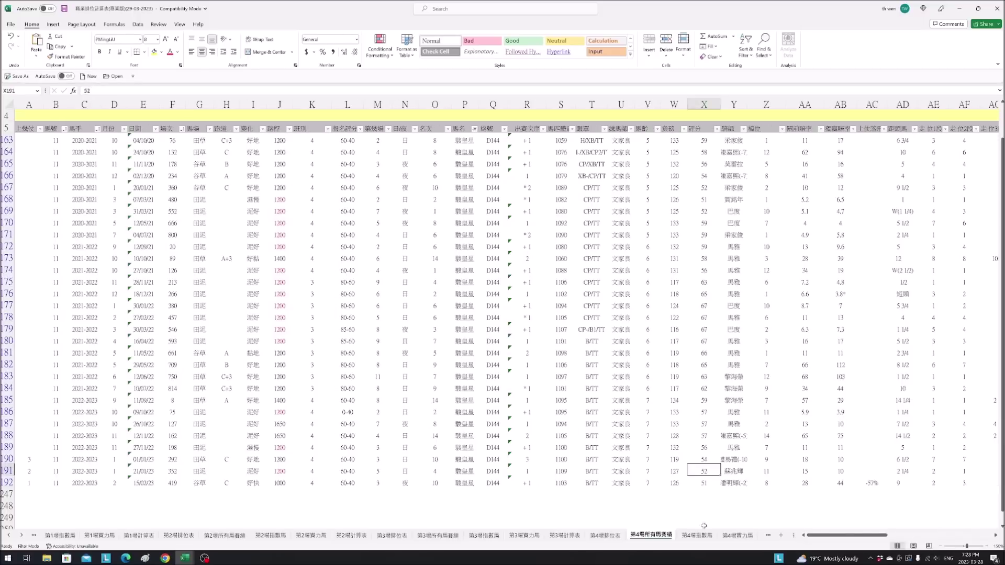
click(729, 535)
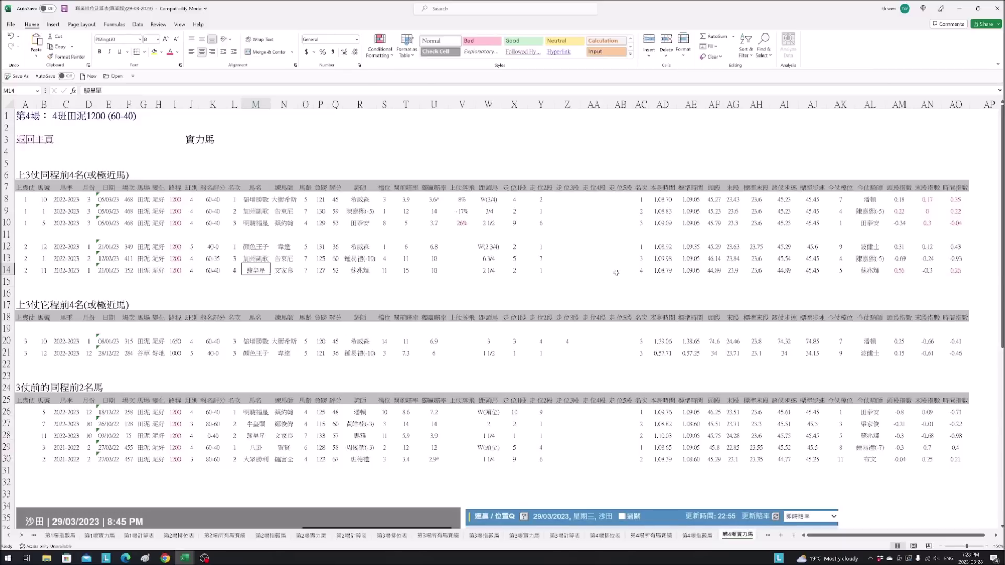
click(651, 535)
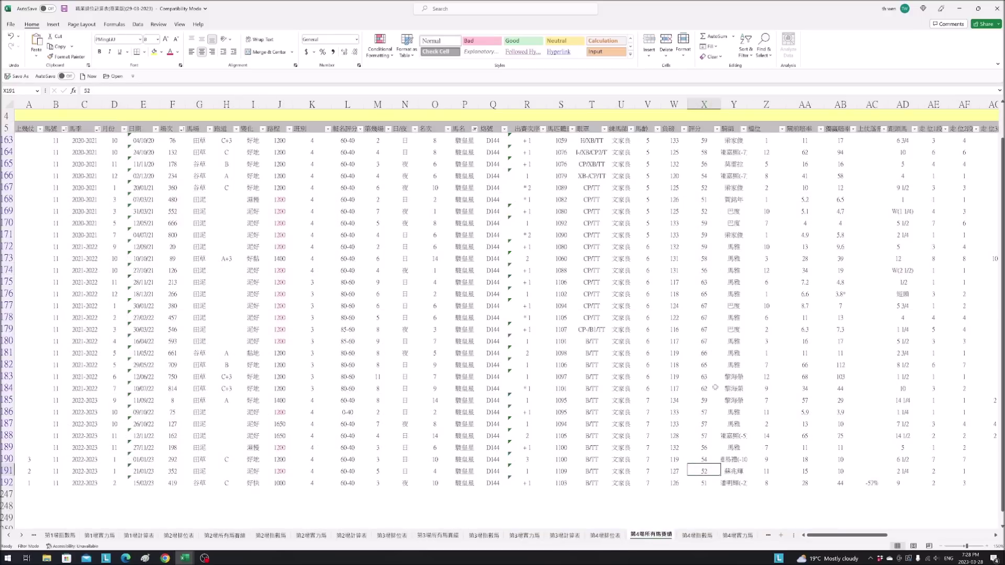
scroll(717, 410, down, 1)
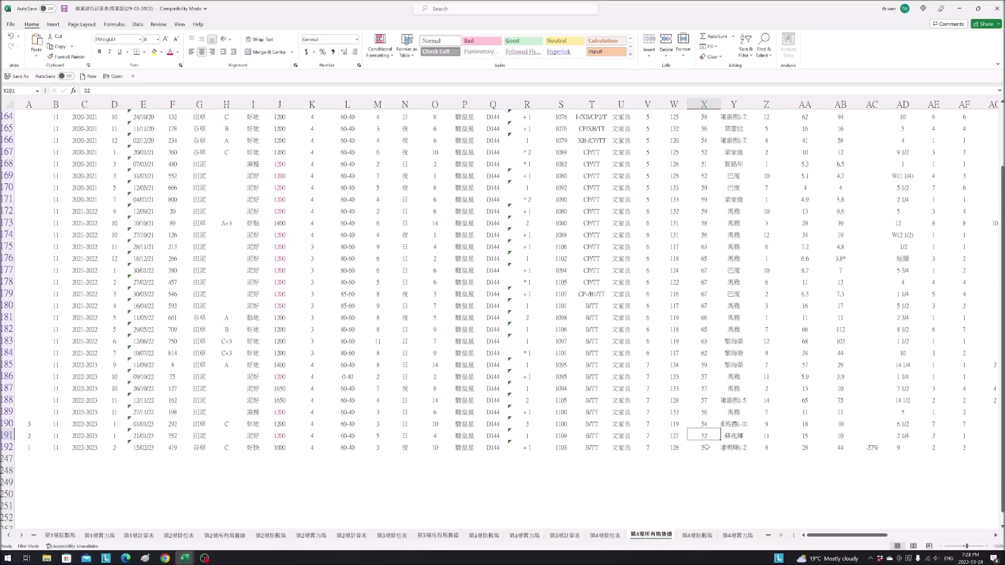
click(605, 535)
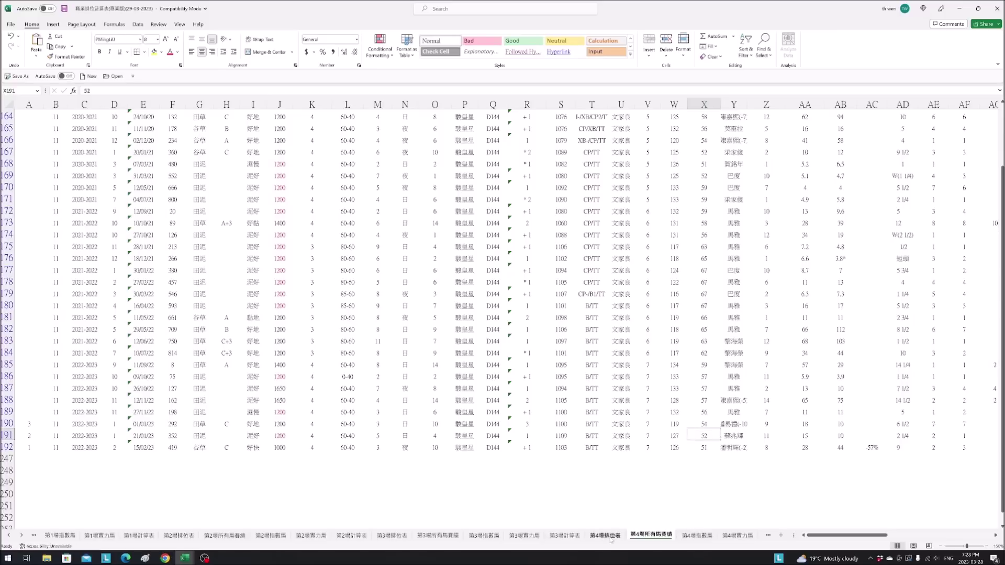
- Check 駿皇星's 評分 in the 第4場排位表 and compare it with its highlighted starts in races 266, 75 and 352
click(300, 294)
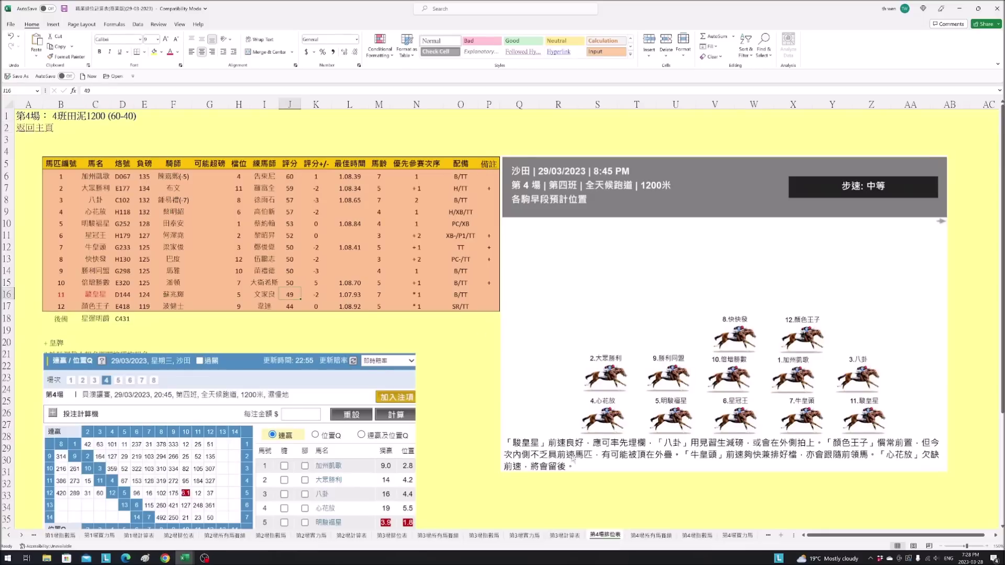
click(651, 535)
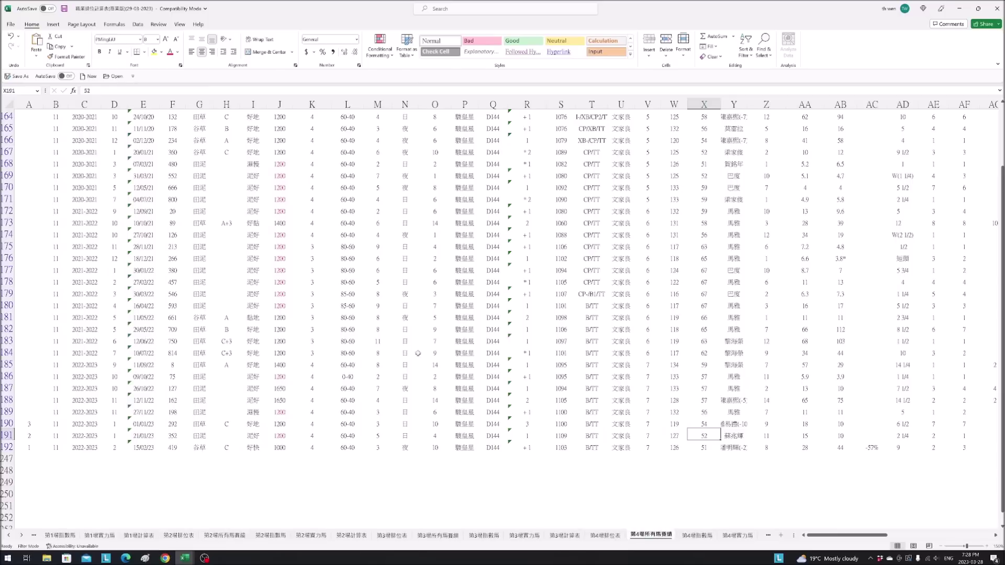
drag(435, 258, 717, 257)
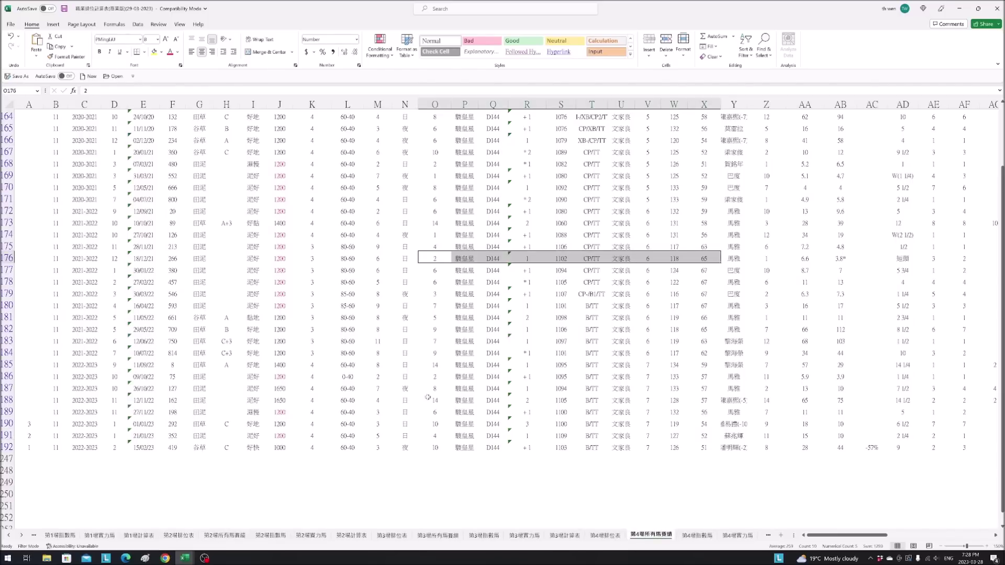
drag(434, 376, 712, 375)
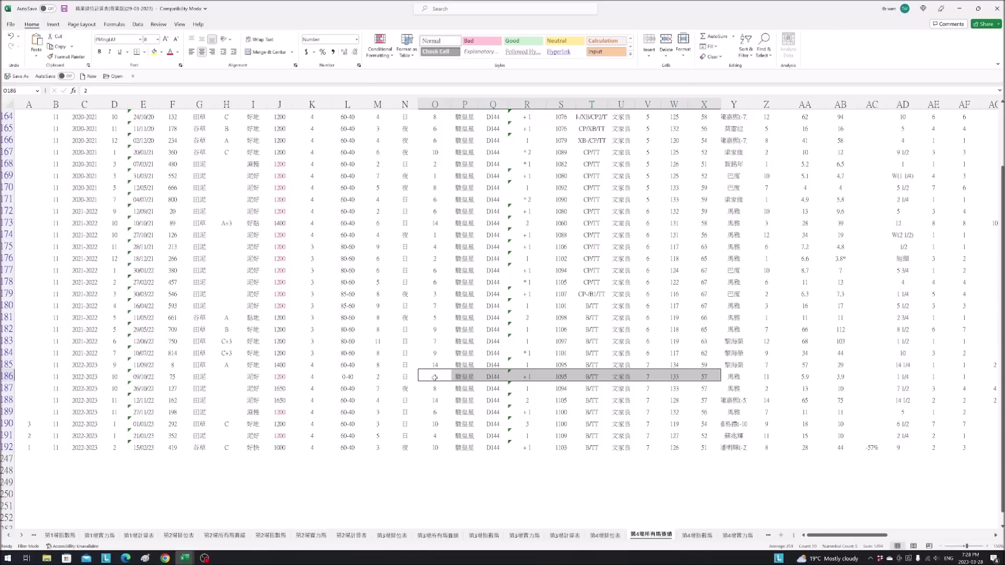
click(708, 437)
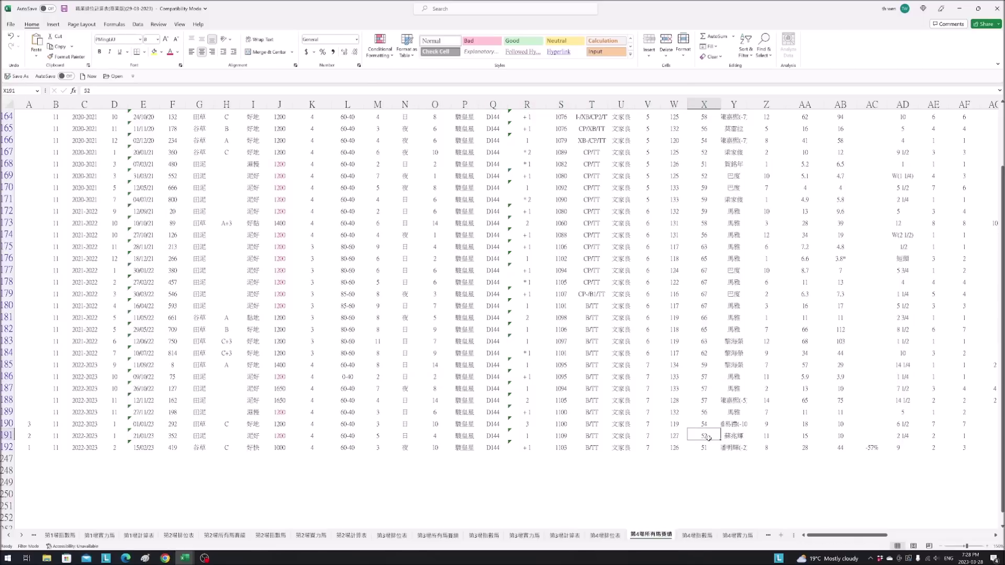
drag(432, 436, 702, 430)
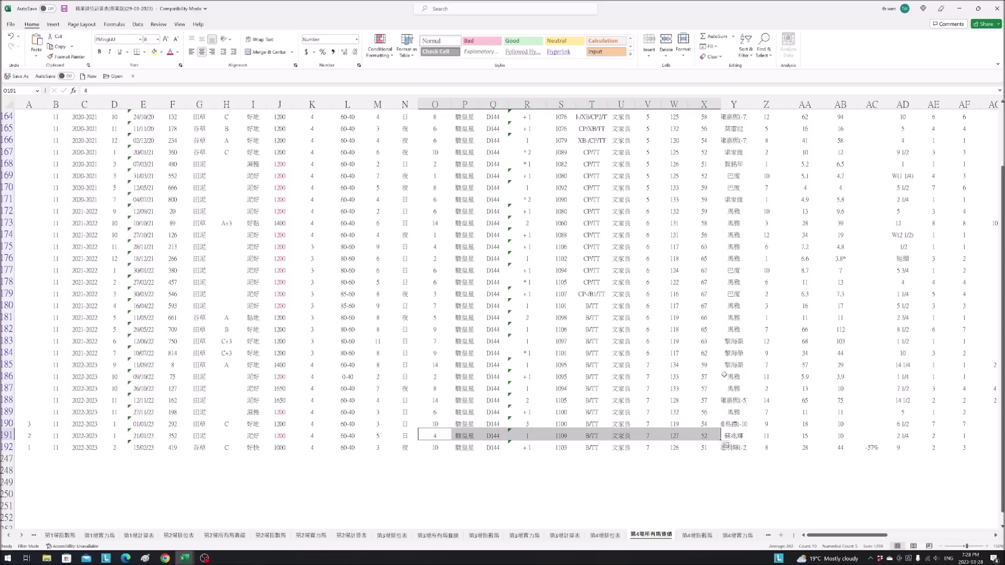
- Examine 駿皇星's race 352 figures in the 第4場實力馬 table and review the predicted early positions in 第4場排位表
click(737, 535)
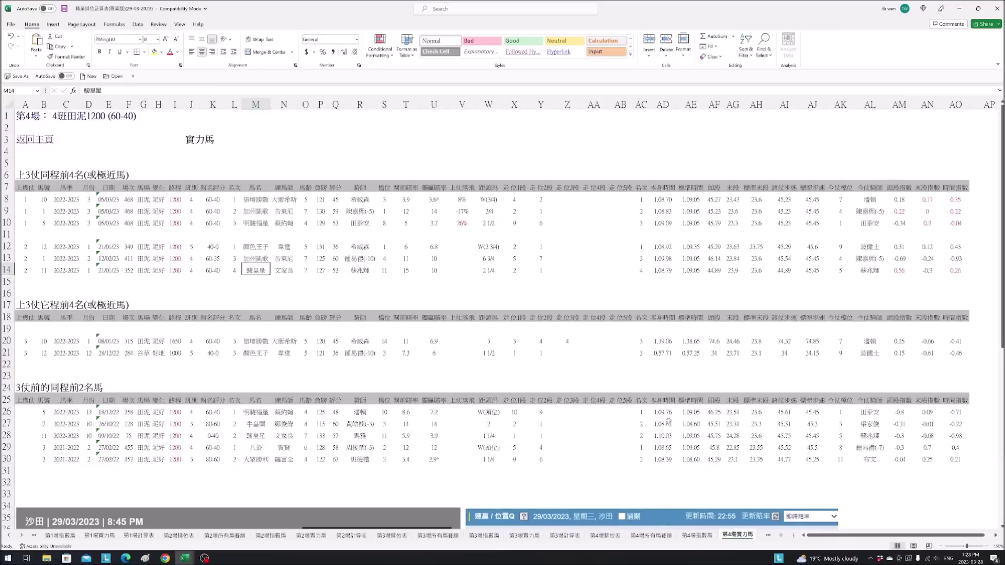
click(678, 398)
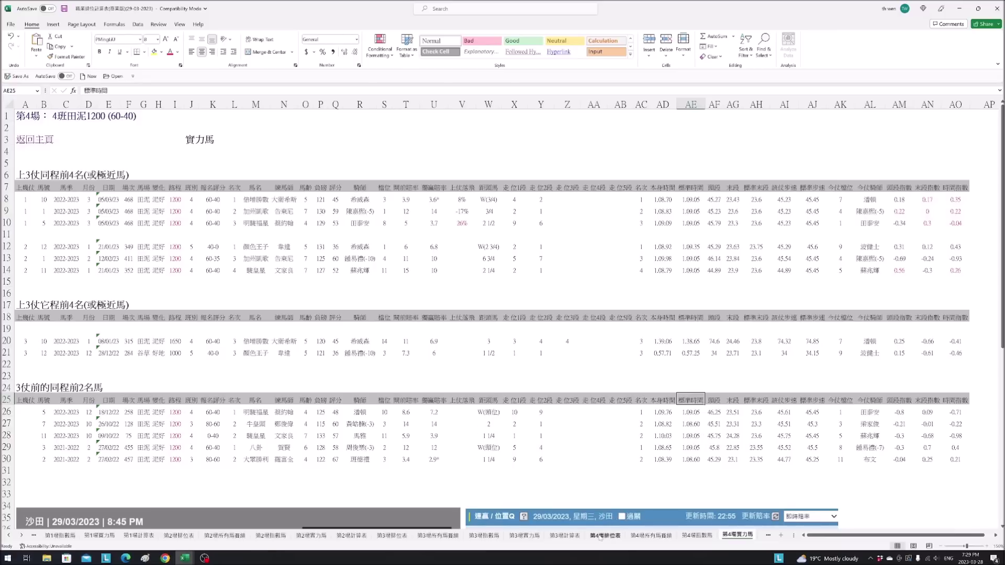
click(651, 535)
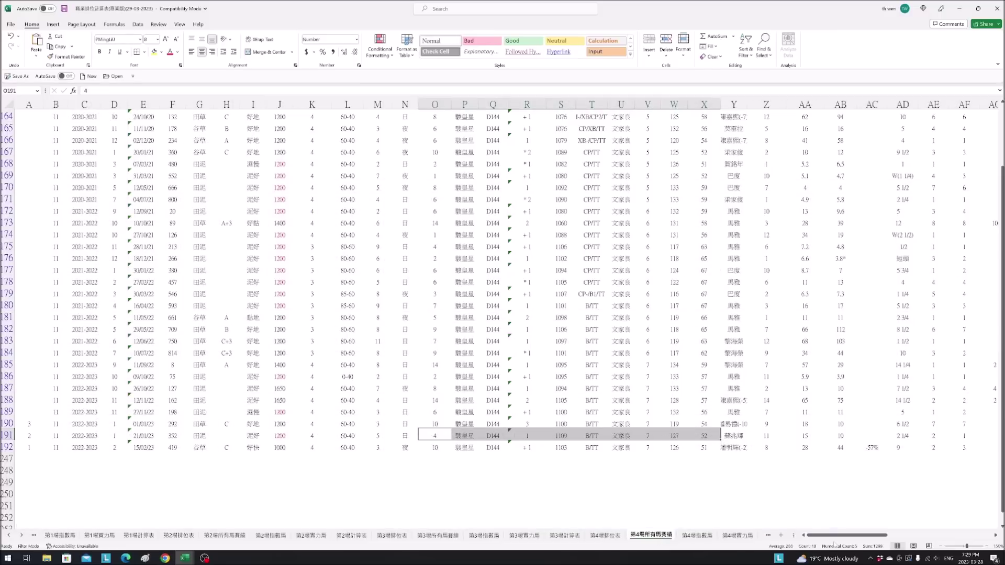
drag(846, 537, 697, 537)
click(738, 535)
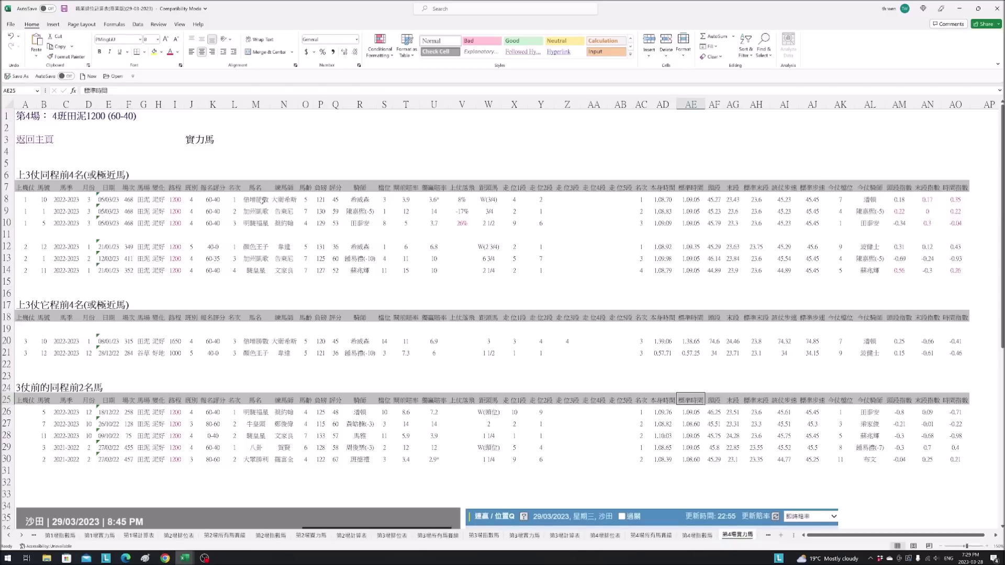
drag(258, 268, 696, 270)
click(603, 534)
scroll(597, 477, down, 1)
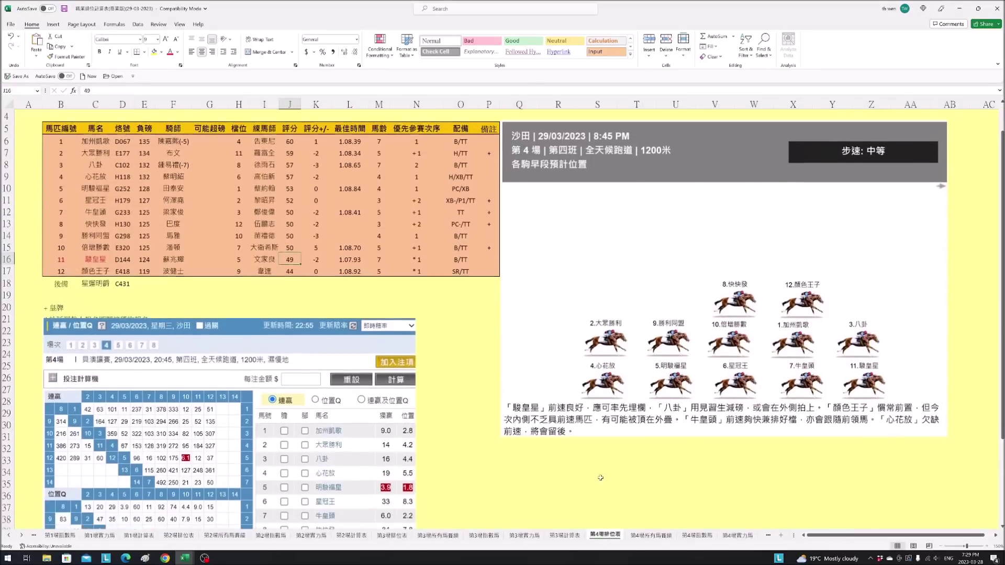
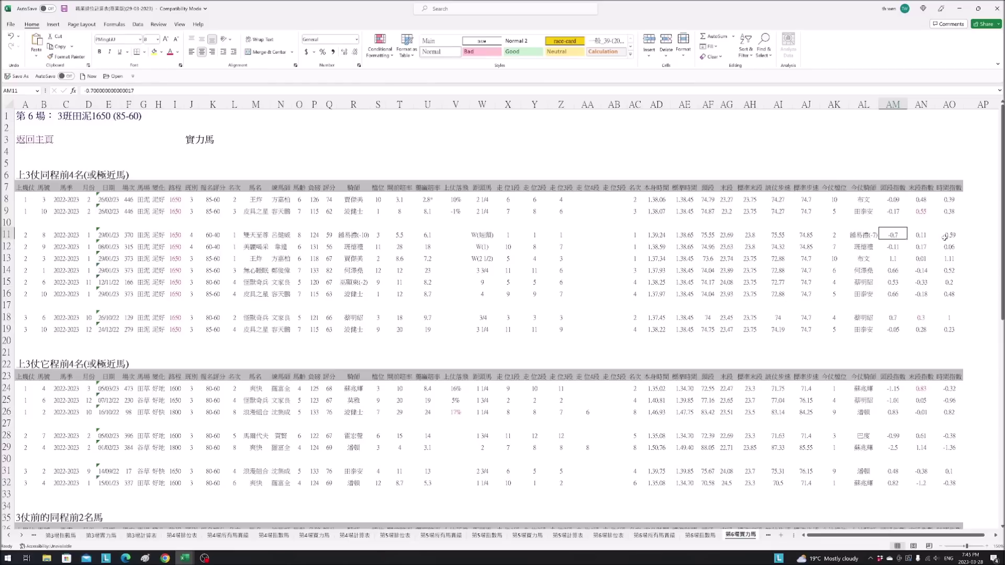
- Highlight the 末段指數 figures in the 第6場實力馬 same-distance table and check 怪獸奇兵's 名次, 今仗檔位, 該位步速 and 末段指數 for race 129
drag(919, 187, 922, 329)
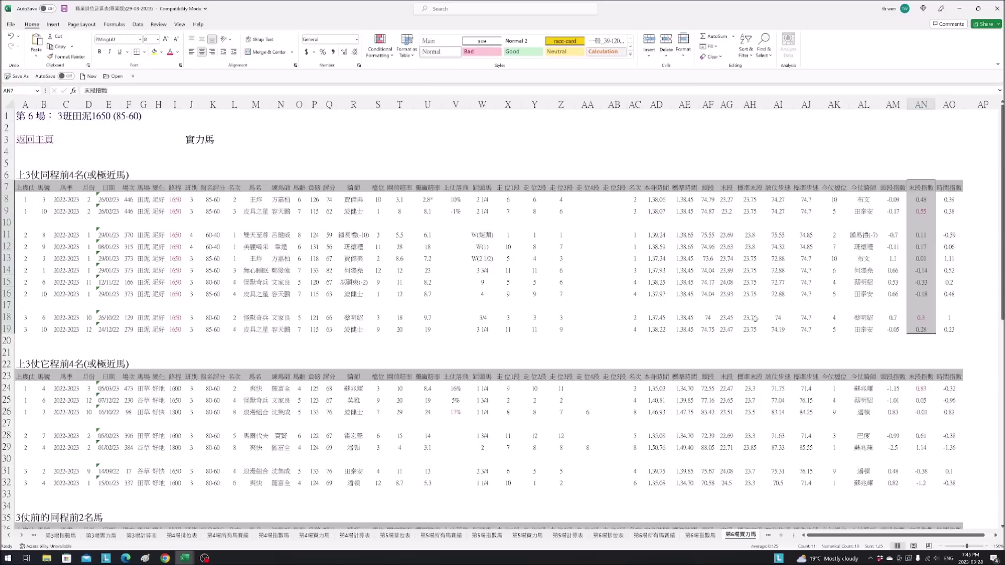
click(258, 318)
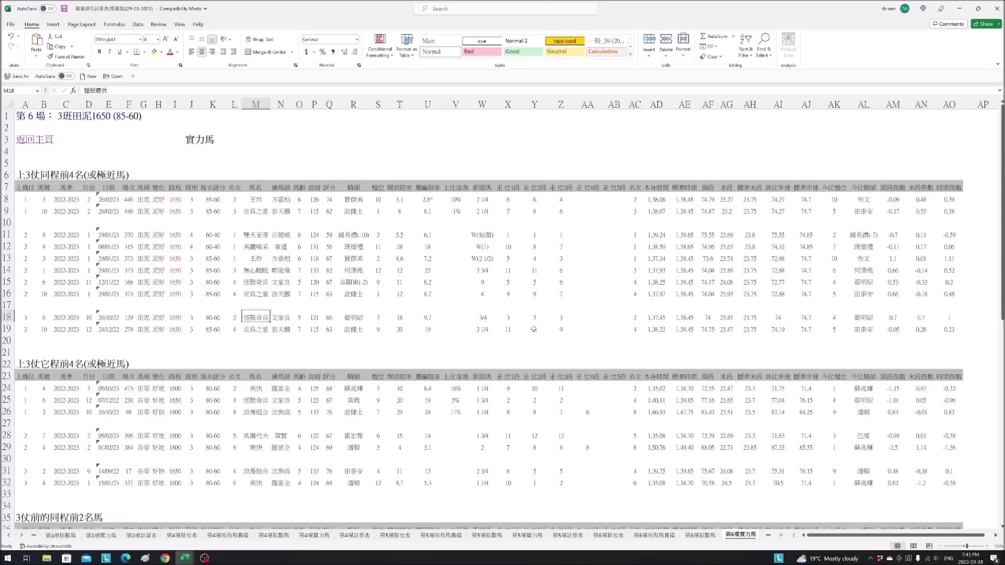
click(638, 319)
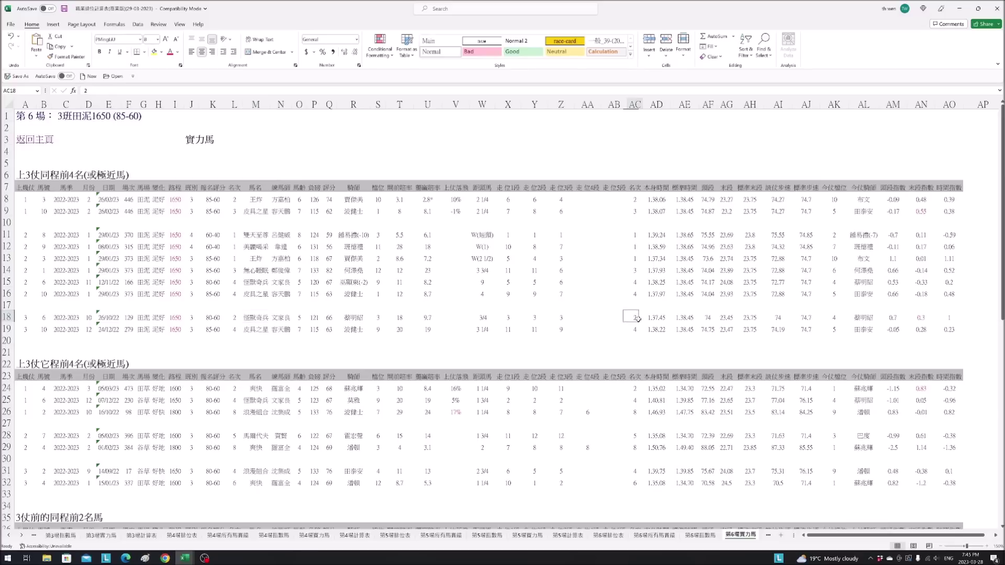
click(925, 321)
click(835, 318)
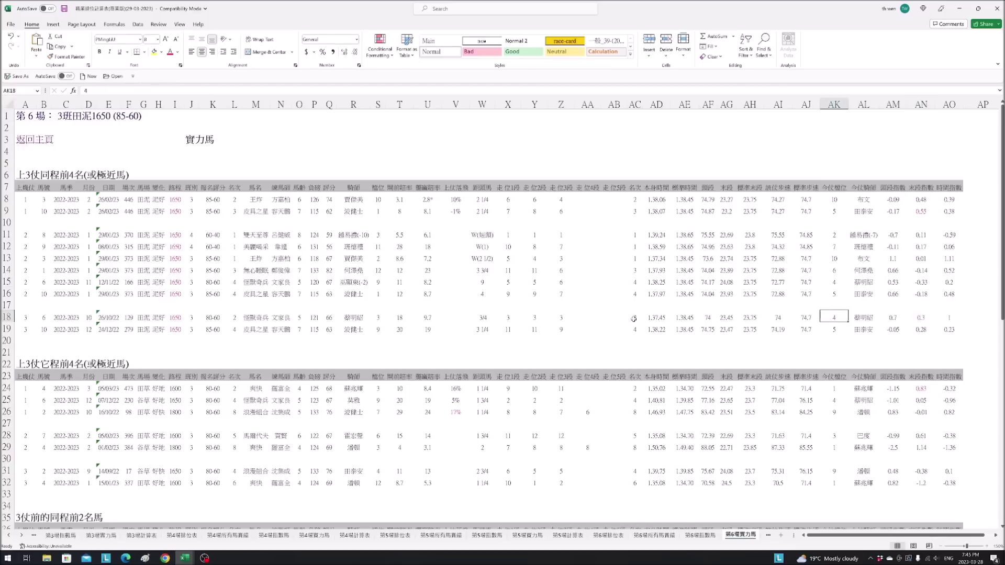
click(782, 318)
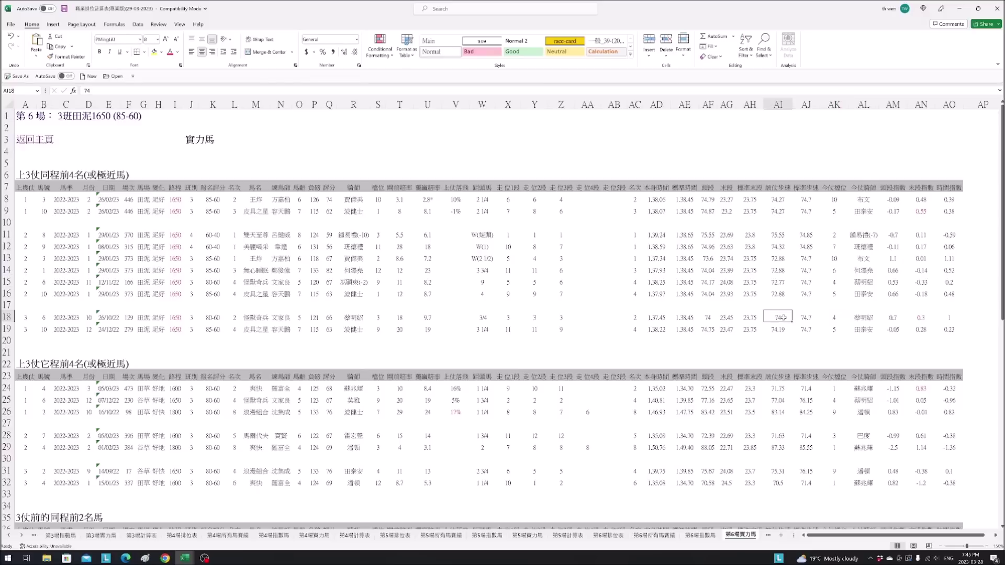
click(917, 318)
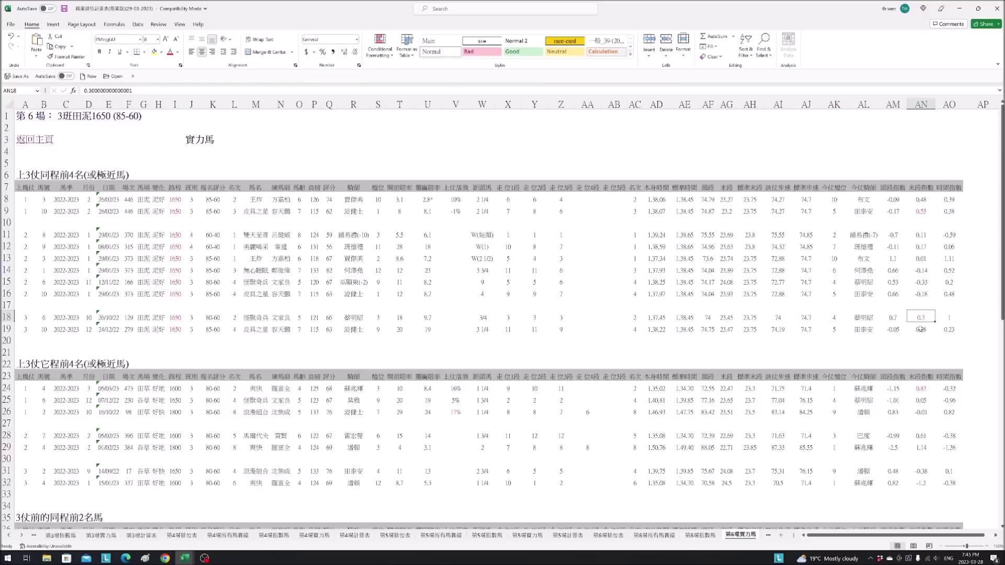
- Review race 6's predicted early positions and odds, and highlight 怪獸奇兵's race 129 row in the same-distance table
scroll(824, 325, down, 5)
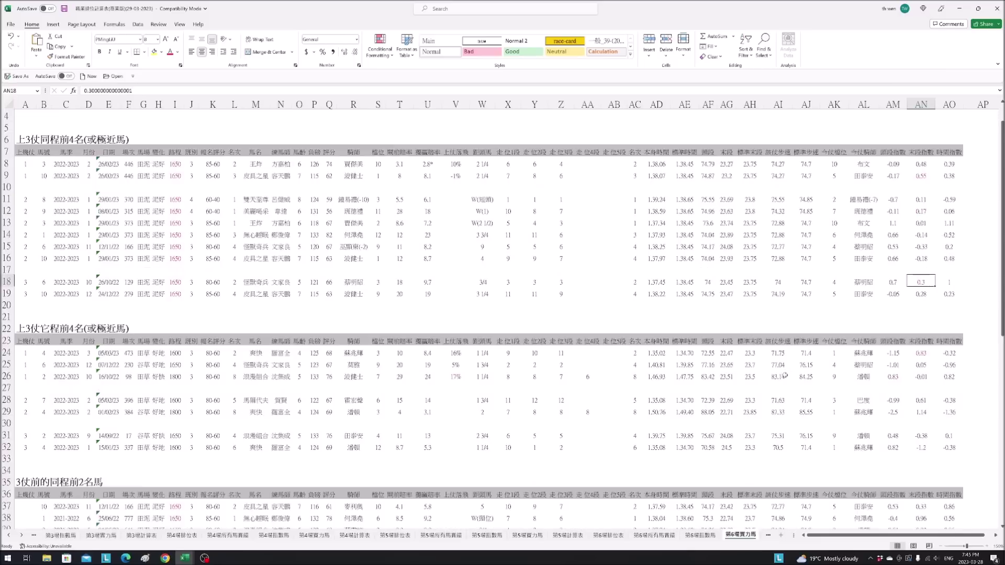
scroll(792, 373, down, 8)
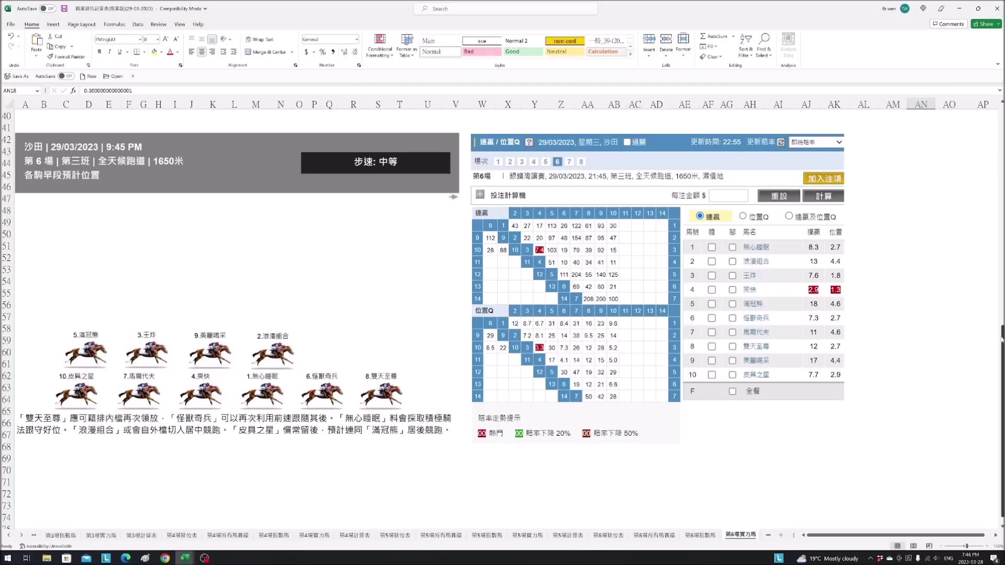
scroll(571, 198, up, 12)
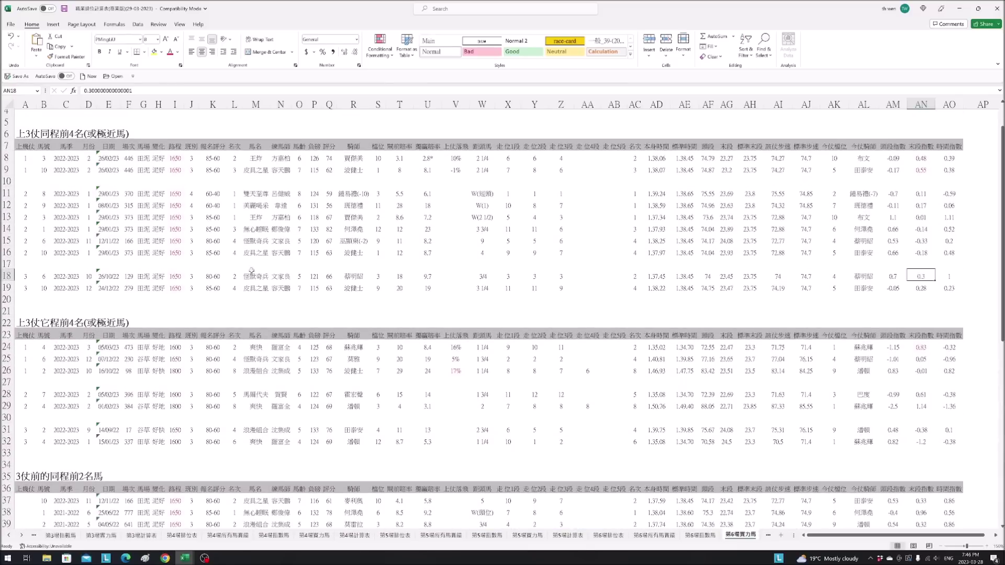
drag(133, 277, 443, 278)
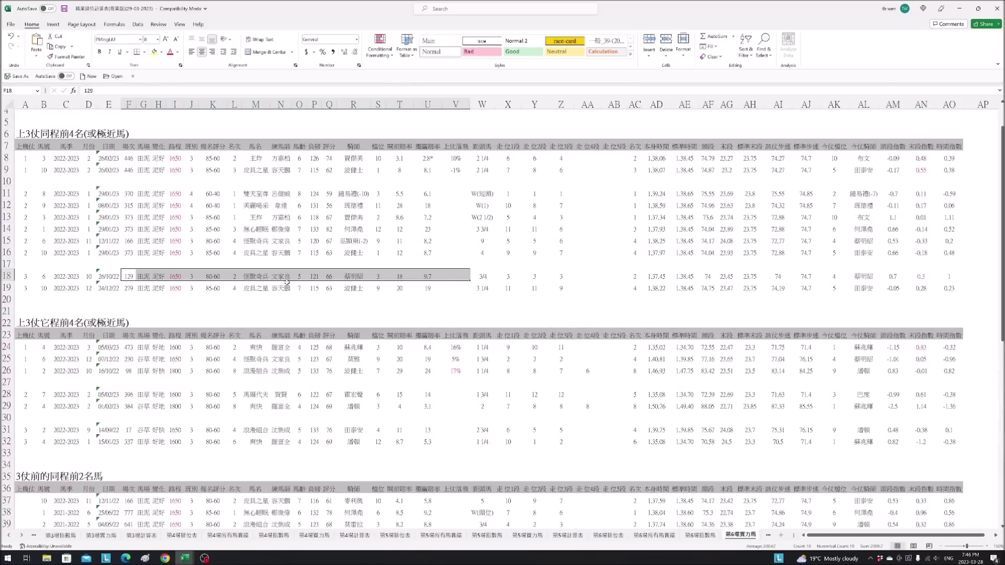
click(130, 278)
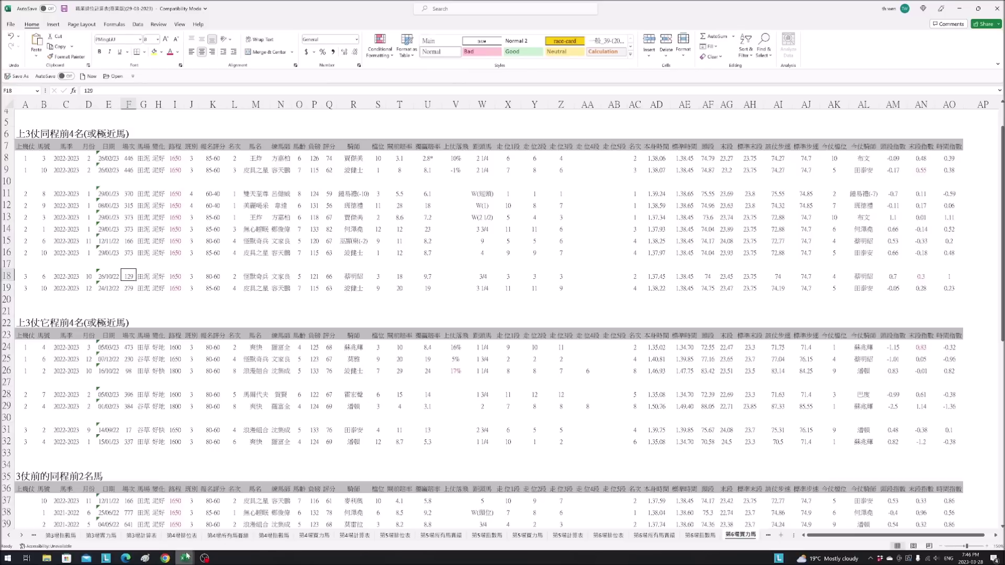
- Switch to the 職業數據庫 workbook, open its 資料庫 sheet and filter 馬季 to 2022-2023
mouse_move(185, 557)
click(152, 518)
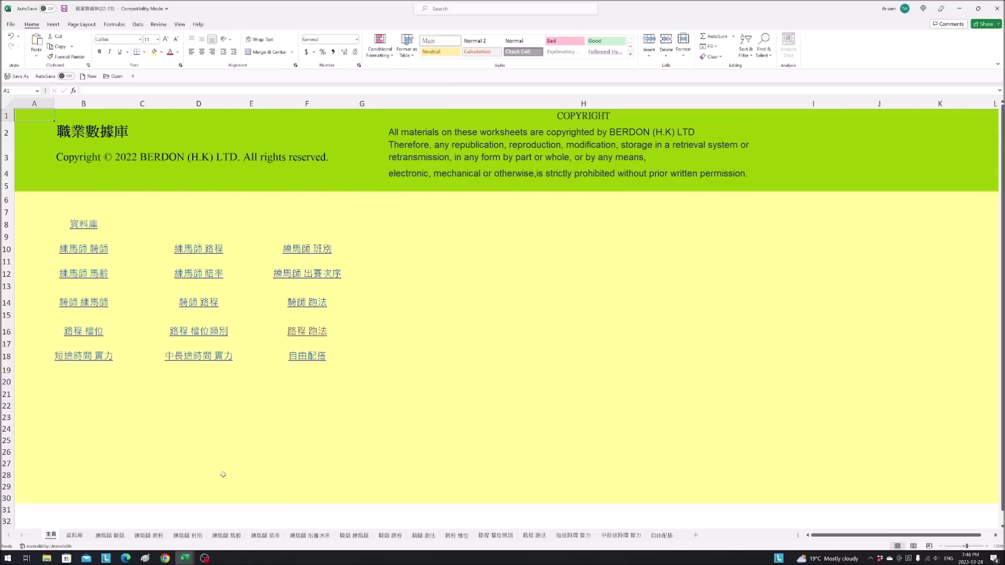
click(89, 225)
click(42, 116)
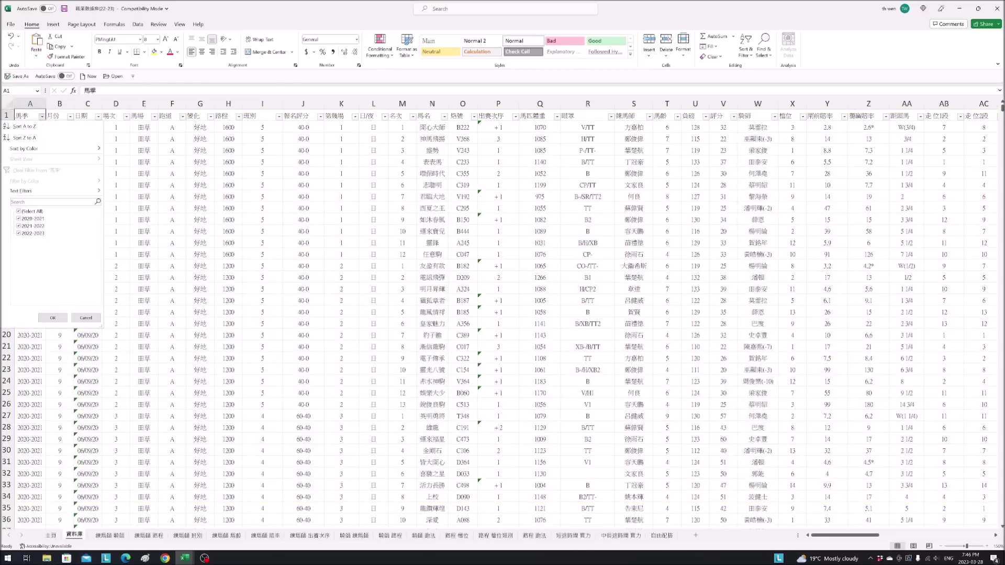
click(19, 234)
click(52, 318)
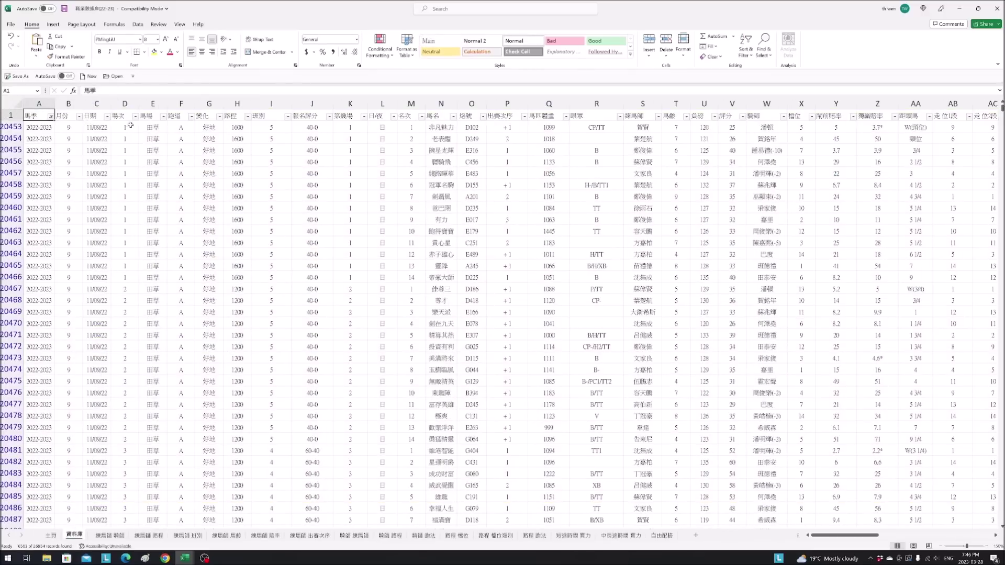
- Filter the 場次 column to equal 129
click(135, 116)
mouse_move(100, 192)
click(157, 192)
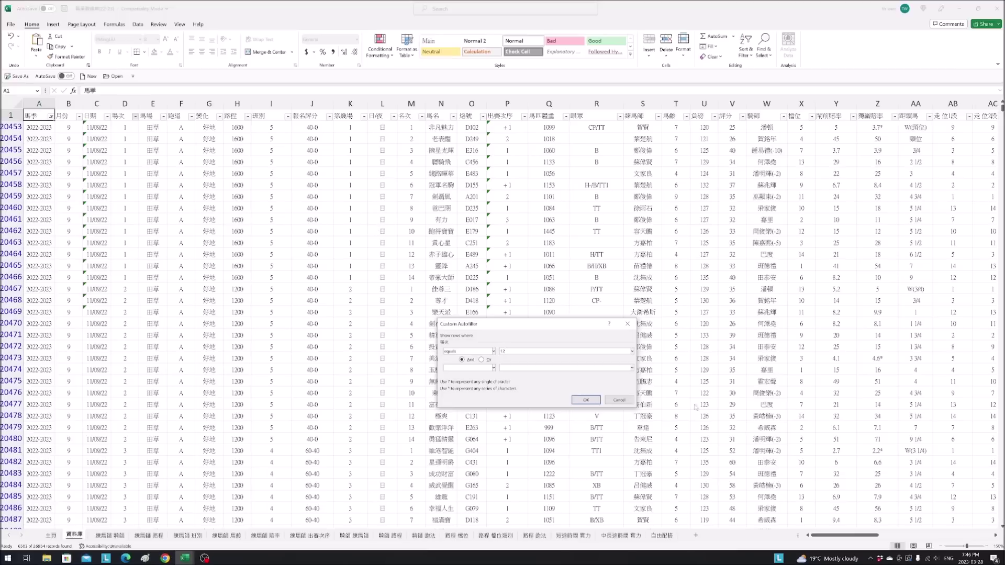
click(586, 399)
click(633, 392)
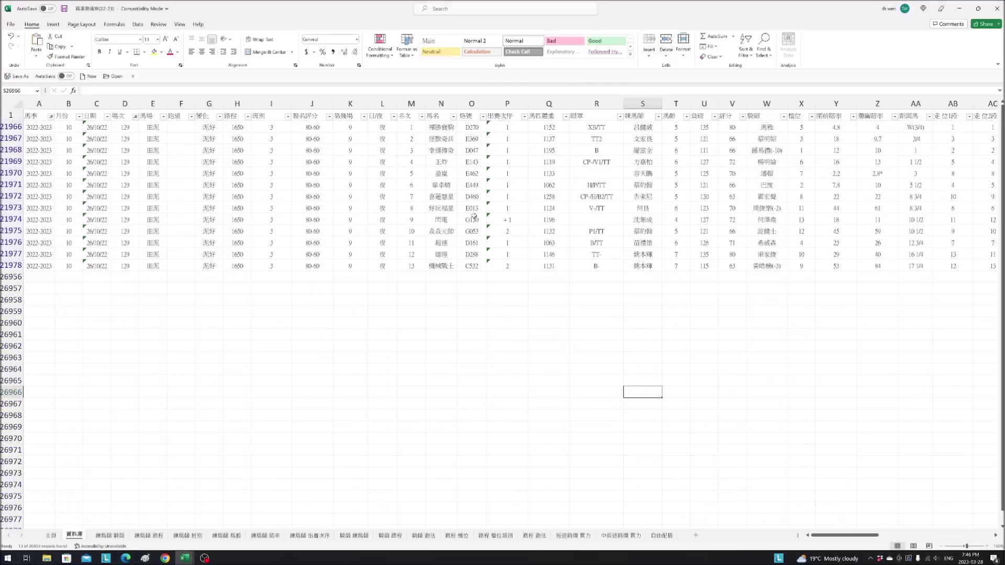
- Examine 怪獸奇兵's race 129 record and running positions alongside the race winner and third-placed 幸運傳奇
click(11, 139)
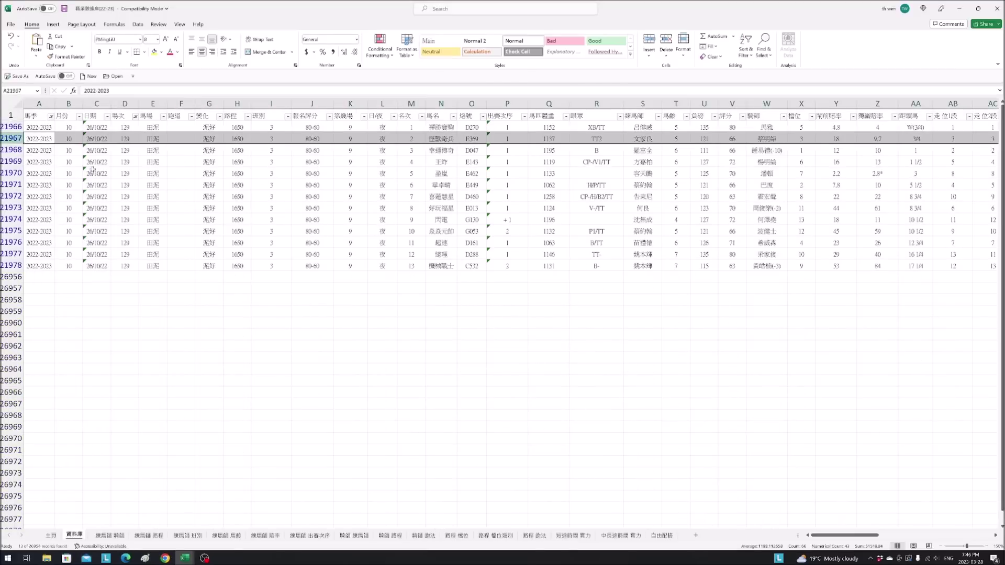
drag(875, 534, 889, 537)
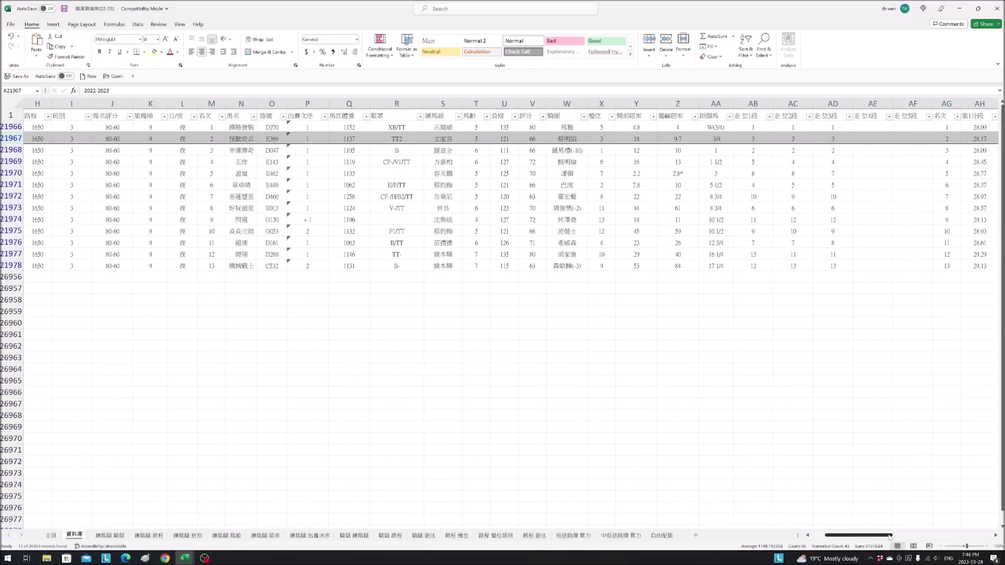
click(231, 125)
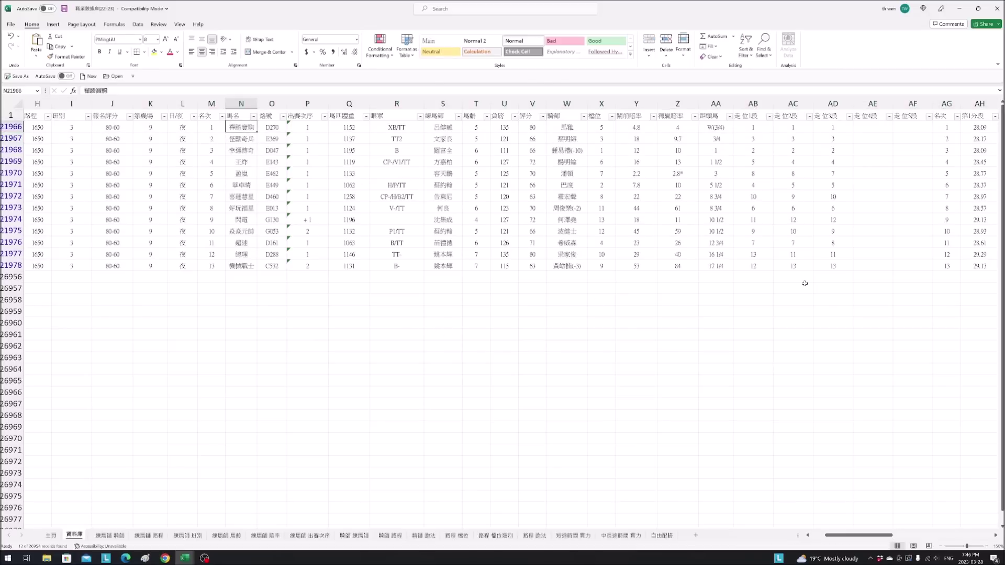
click(239, 149)
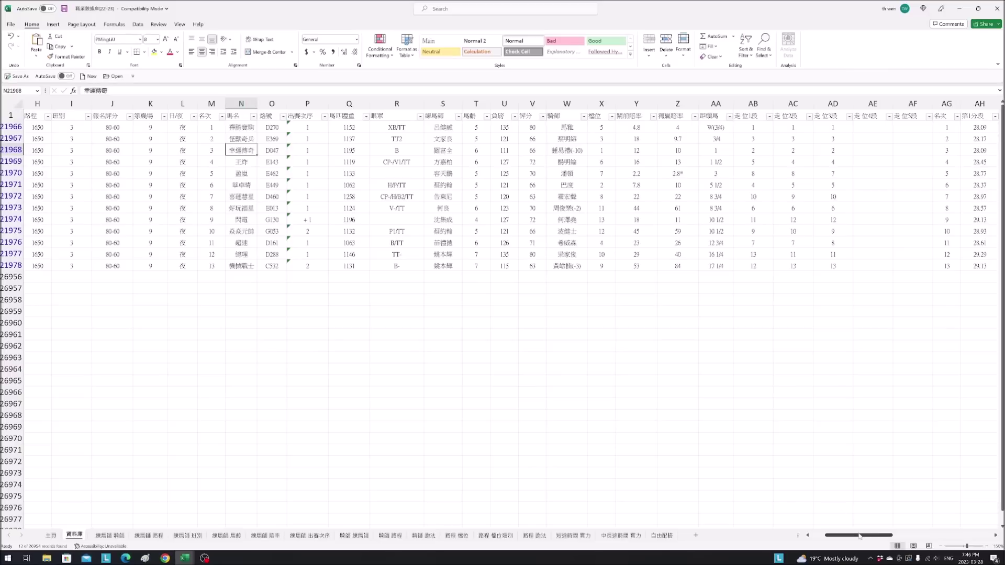
drag(859, 536, 837, 535)
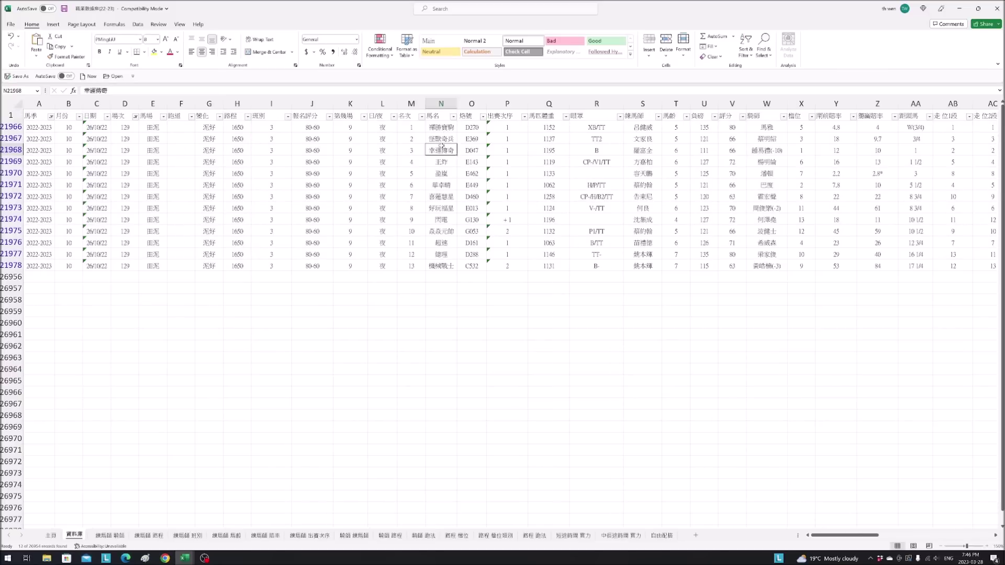
- Filter the 馬名 column to race 129's winner and the third-placed 幸運傳奇
click(453, 116)
click(385, 211)
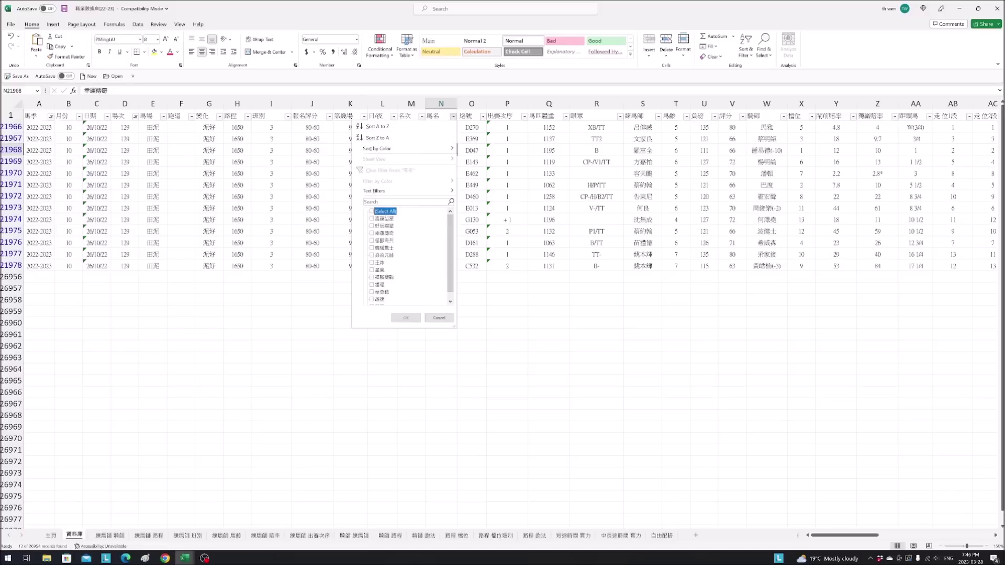
click(391, 234)
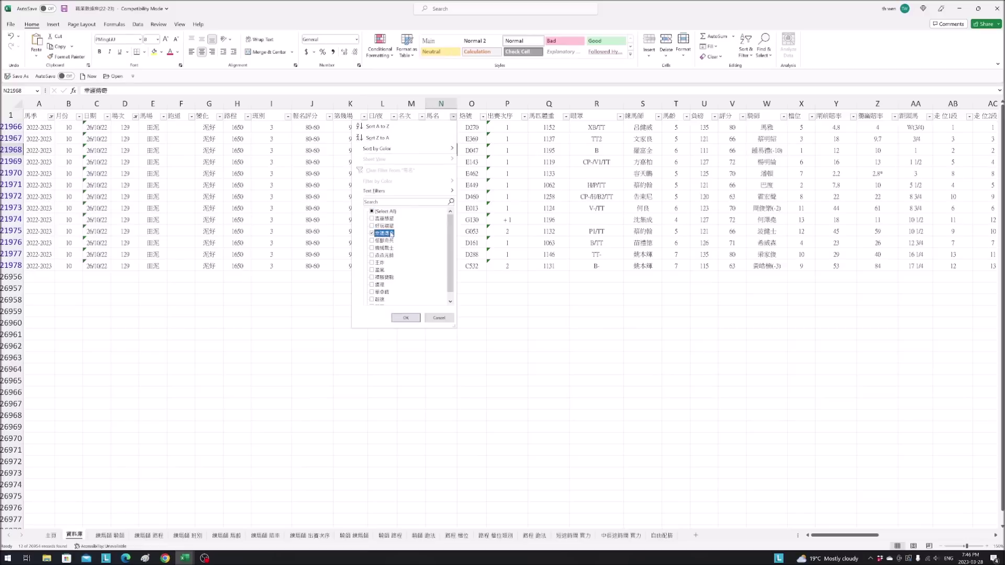
click(385, 276)
click(406, 318)
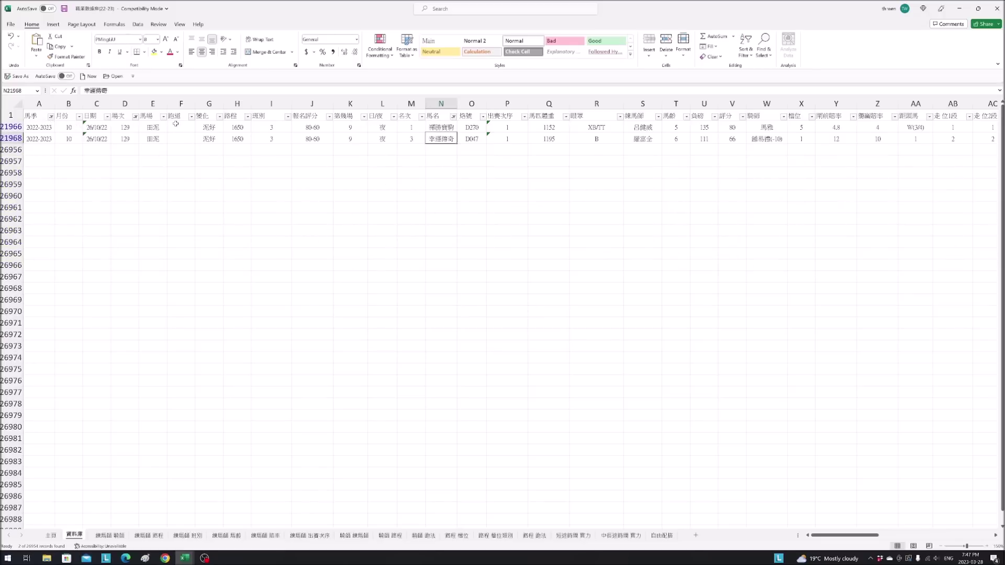
- Reset the 場次 filter to include all races for the two selected horses
click(135, 116)
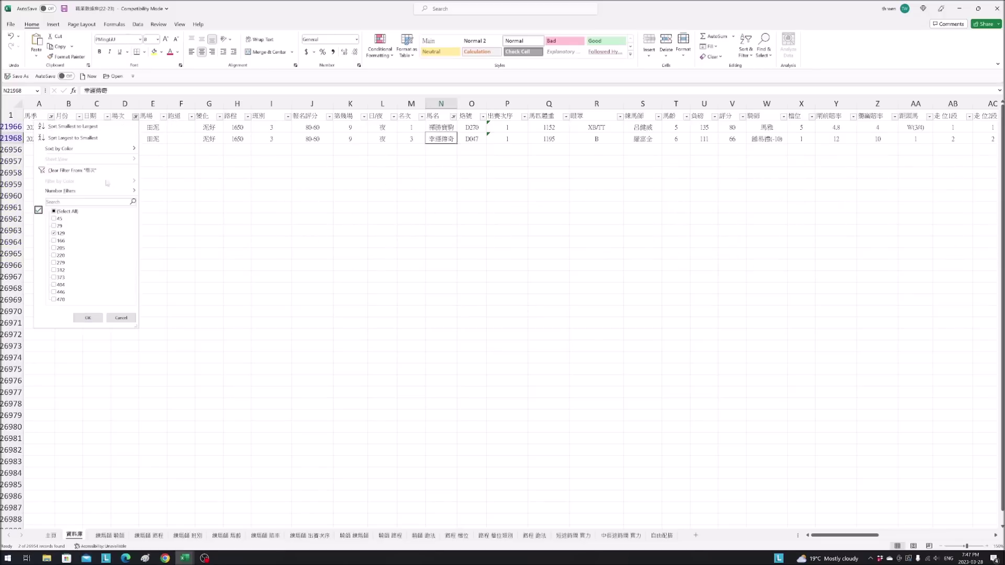
click(76, 211)
click(88, 318)
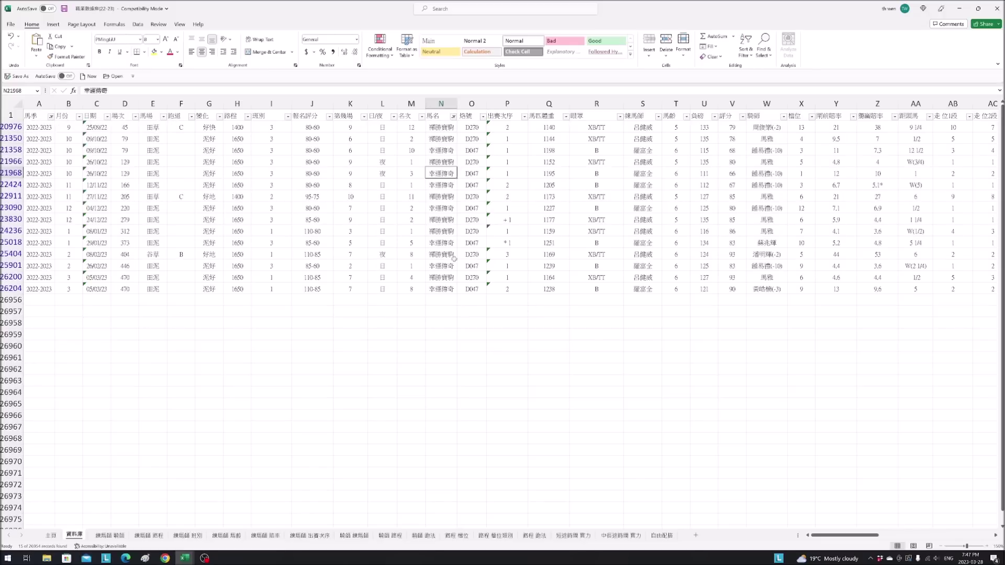
- Filter the 烙號 column to D047 so only 幸運傳奇's season records are listed
click(482, 116)
click(403, 219)
click(435, 317)
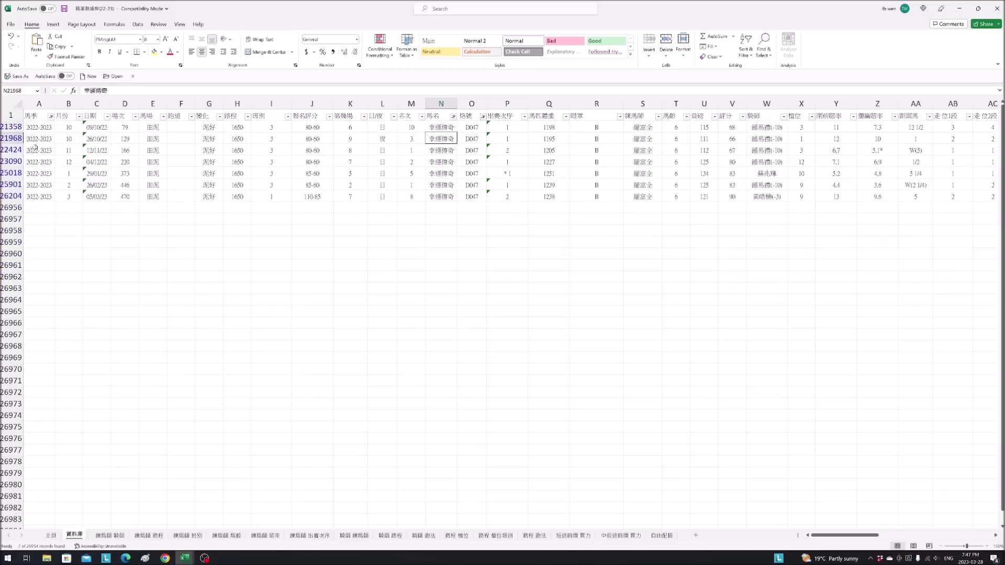
- Examine 幸運傳奇's finishing positions and margins in race 129 and its following starts
click(16, 138)
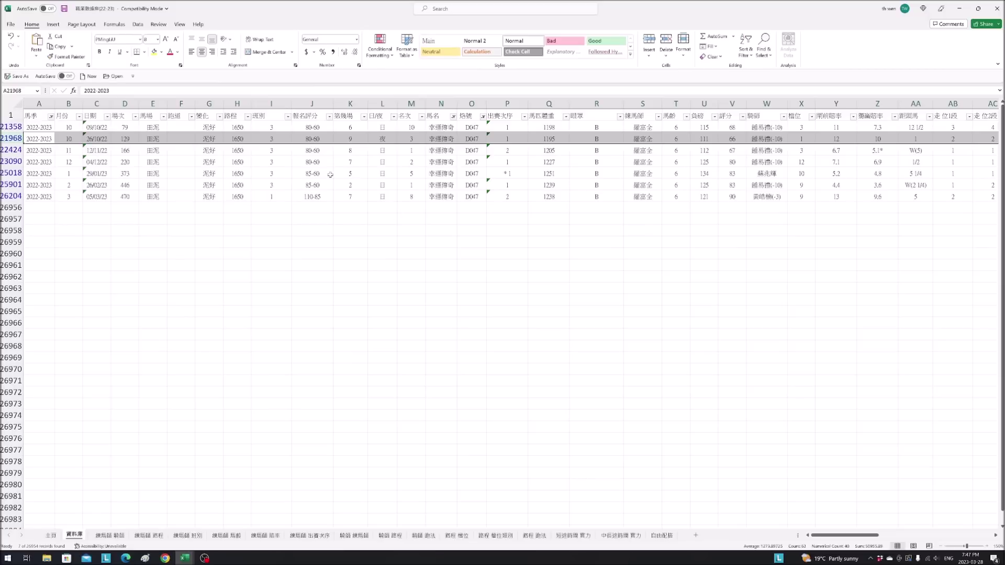
click(17, 151)
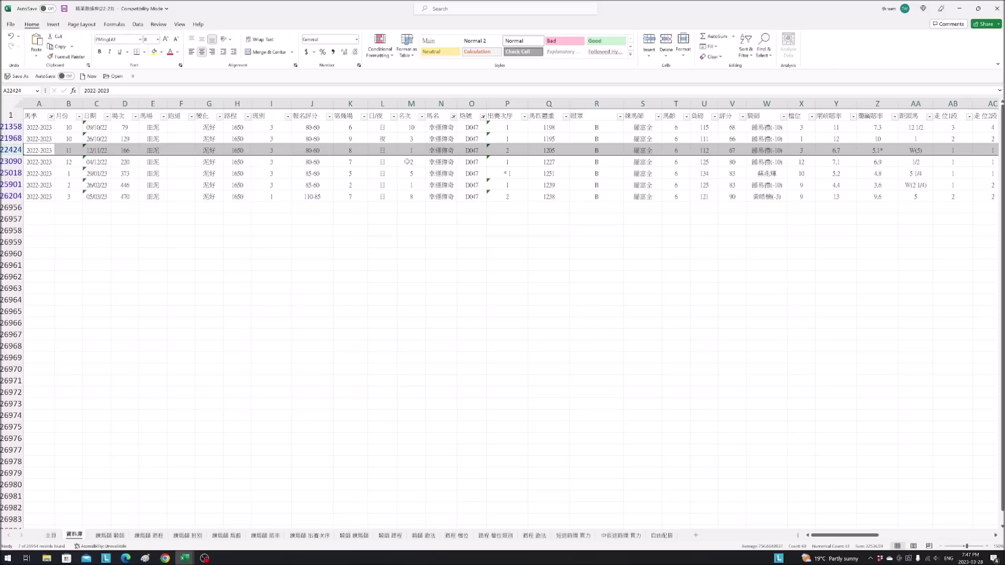
click(915, 164)
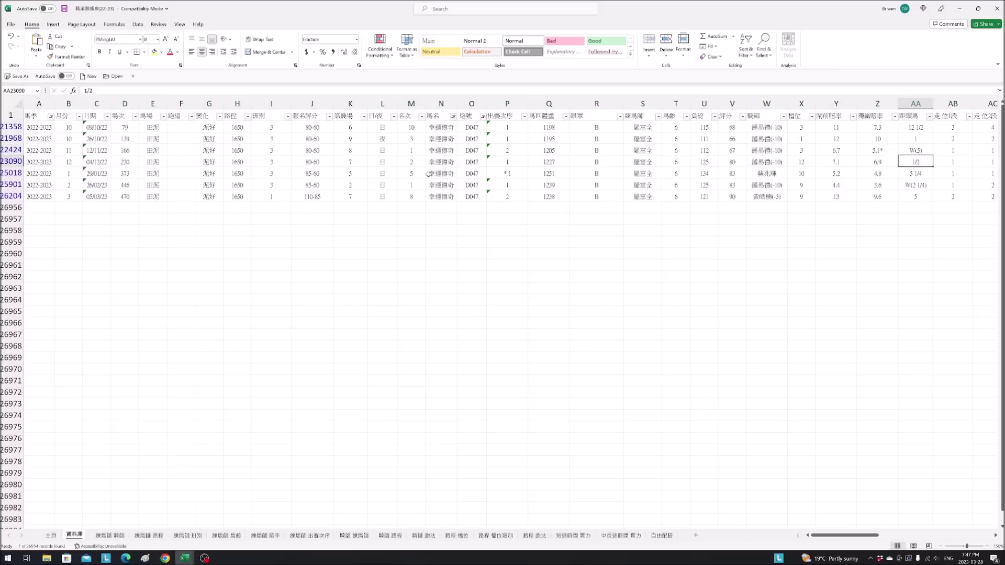
click(412, 184)
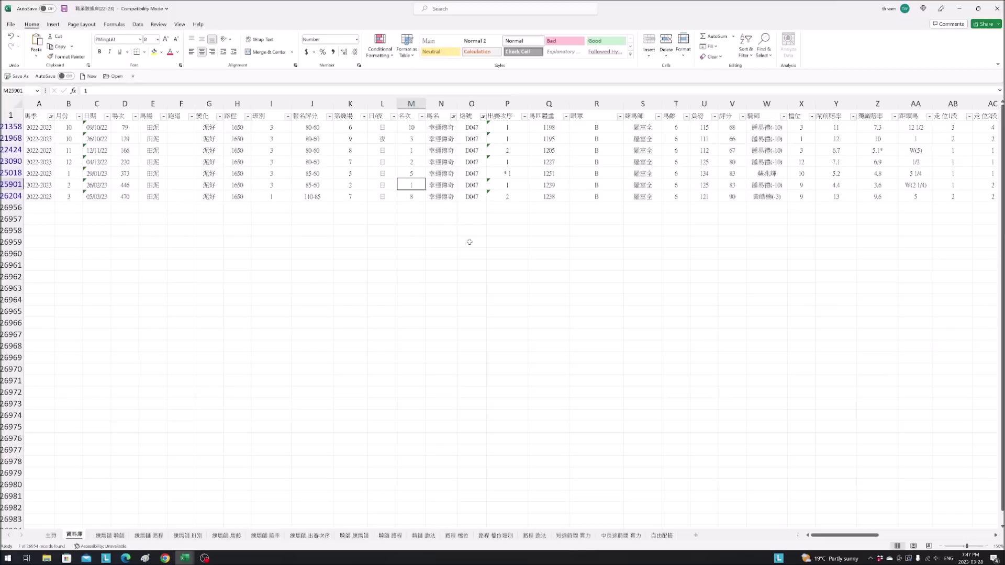
- Switch the 烙號 filter from D047 to D270 to list the race 129 winner's season records
click(482, 116)
click(410, 219)
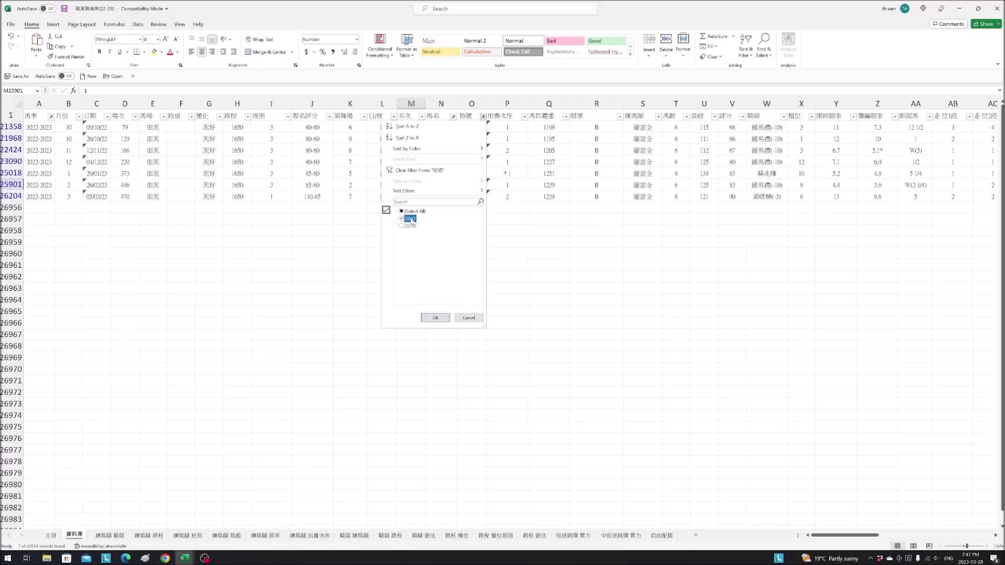
click(410, 226)
click(434, 316)
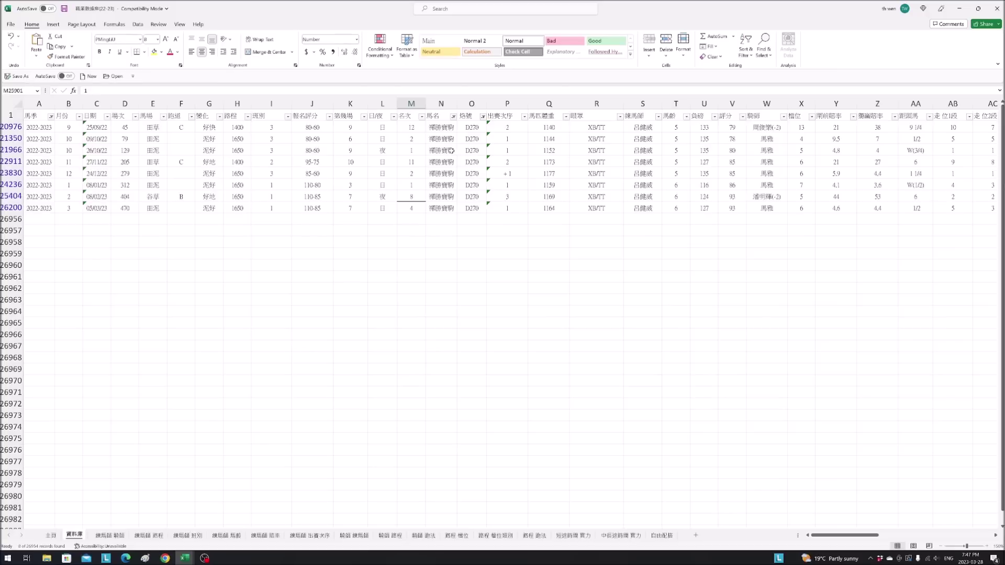
- Examine the D270 horse's placings in races 205, 279 and 312 following its race 129 win
click(416, 161)
click(415, 173)
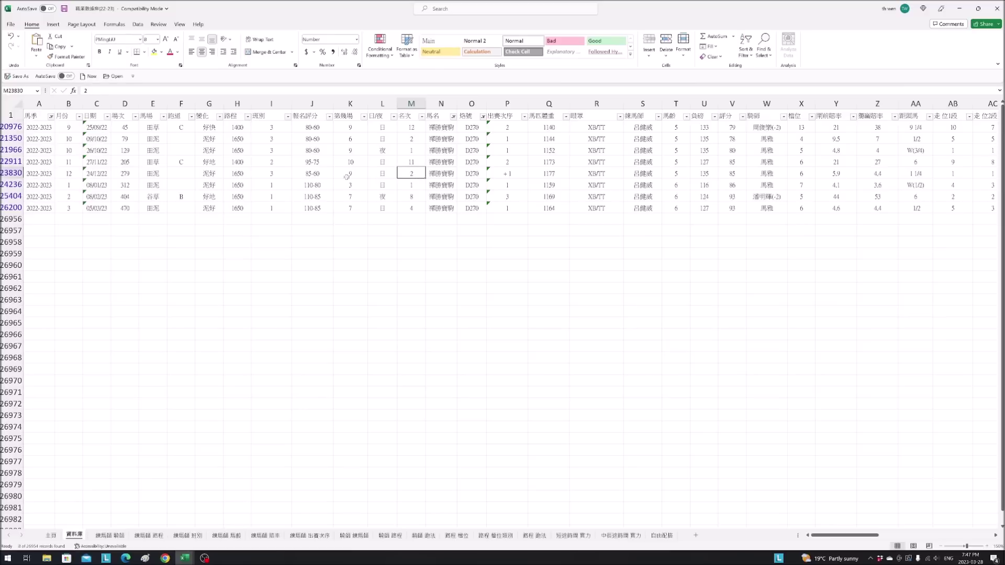
click(412, 184)
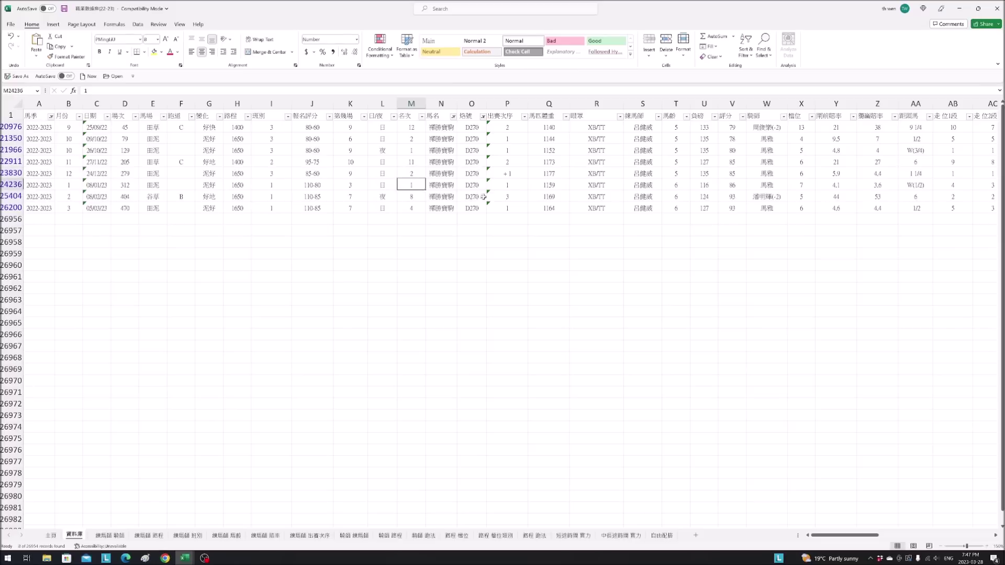
- Switch to the 29-03-2023 計算表 workbook and examine 怪獸奇兵's race 129 row, including its 末段指數 and 時間指數
click(186, 557)
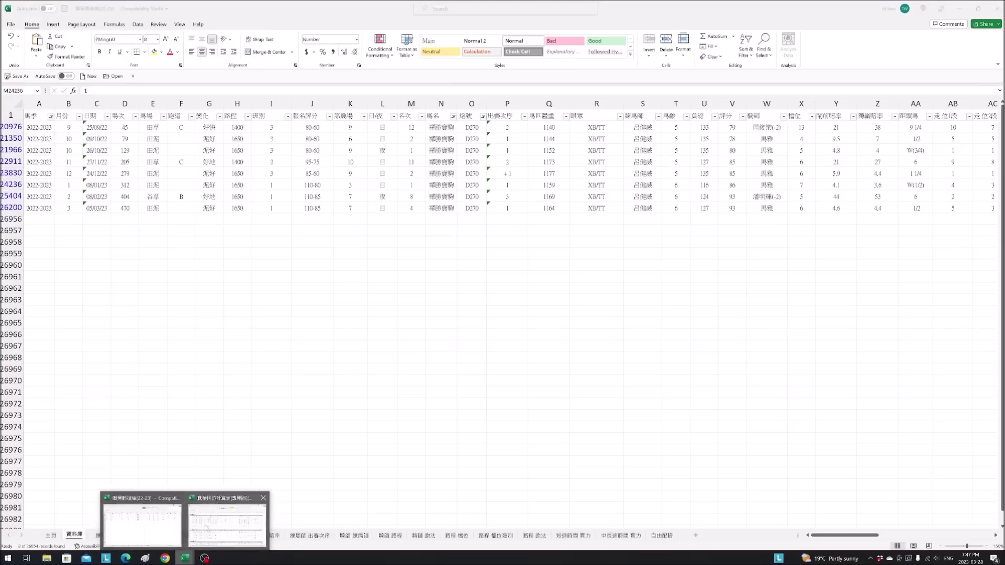
click(227, 524)
drag(264, 276, 497, 282)
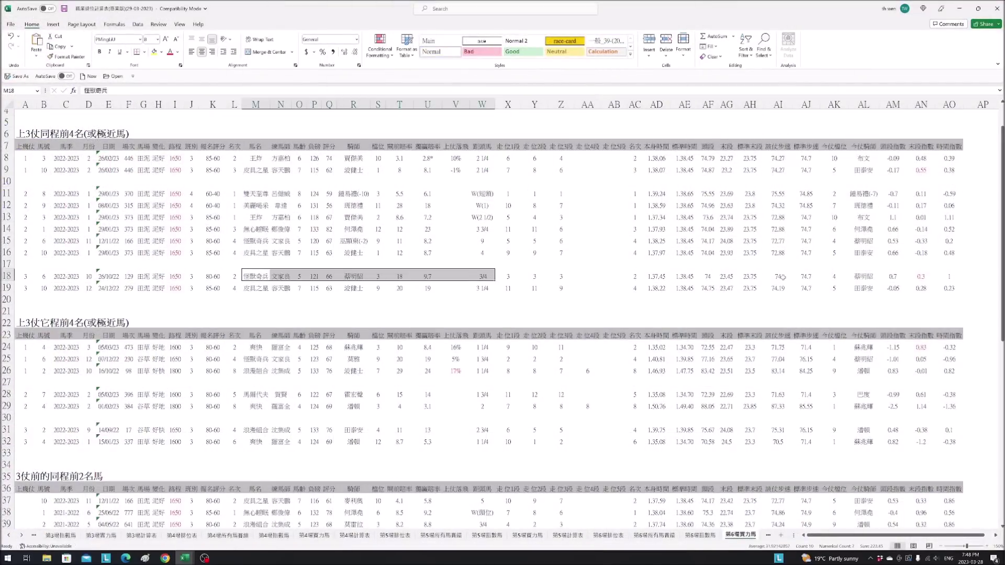
click(920, 276)
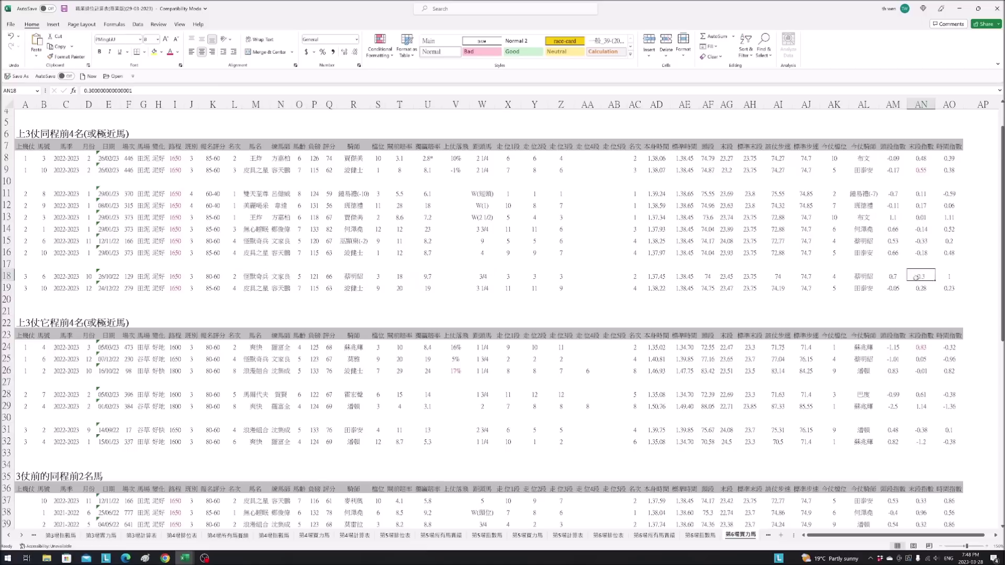
click(955, 271)
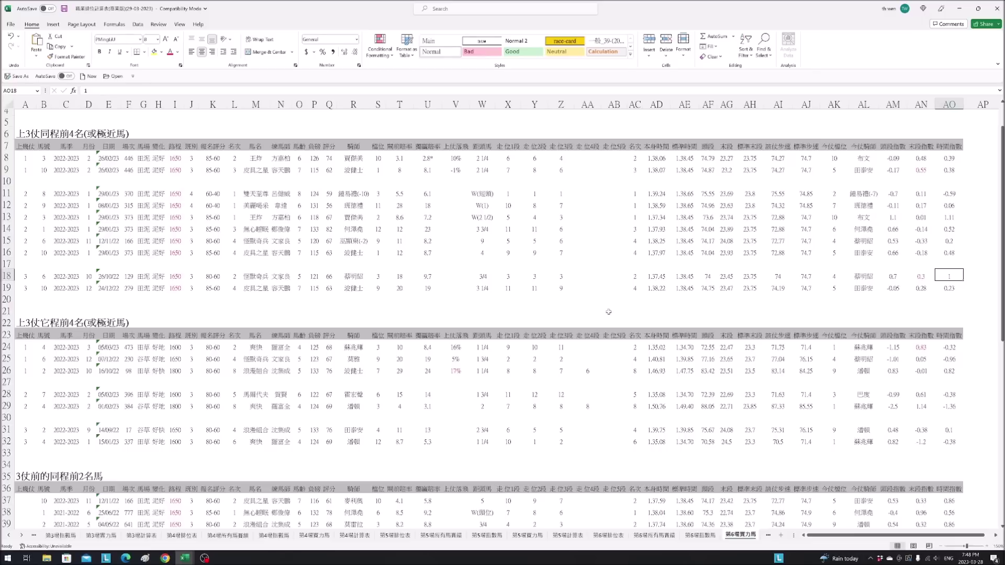
- Select 怪獸奇兵's name in the race 129 row and recheck race 6's predicted early positions and odds
click(256, 272)
scroll(569, 417, down, 9)
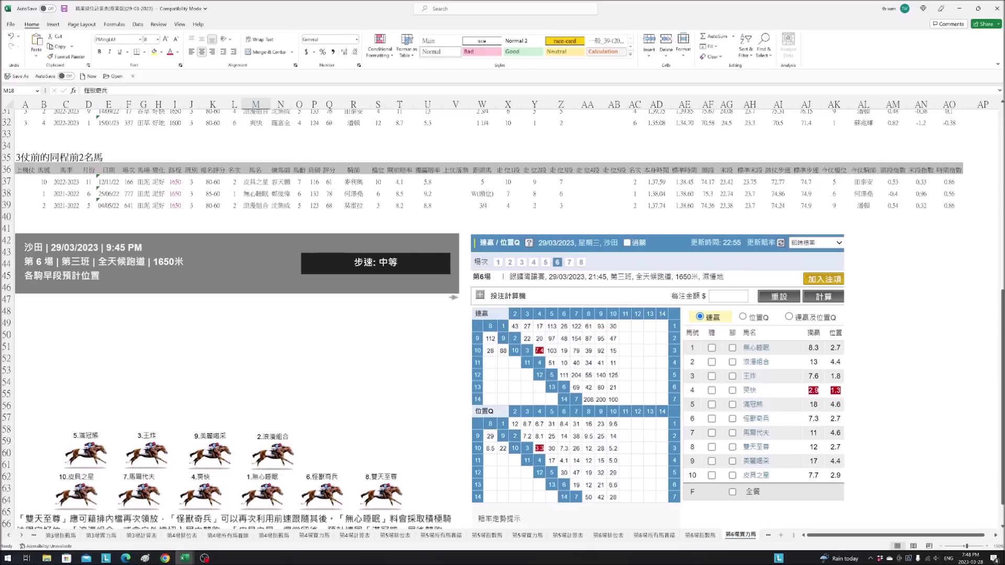
scroll(538, 204, up, 10)
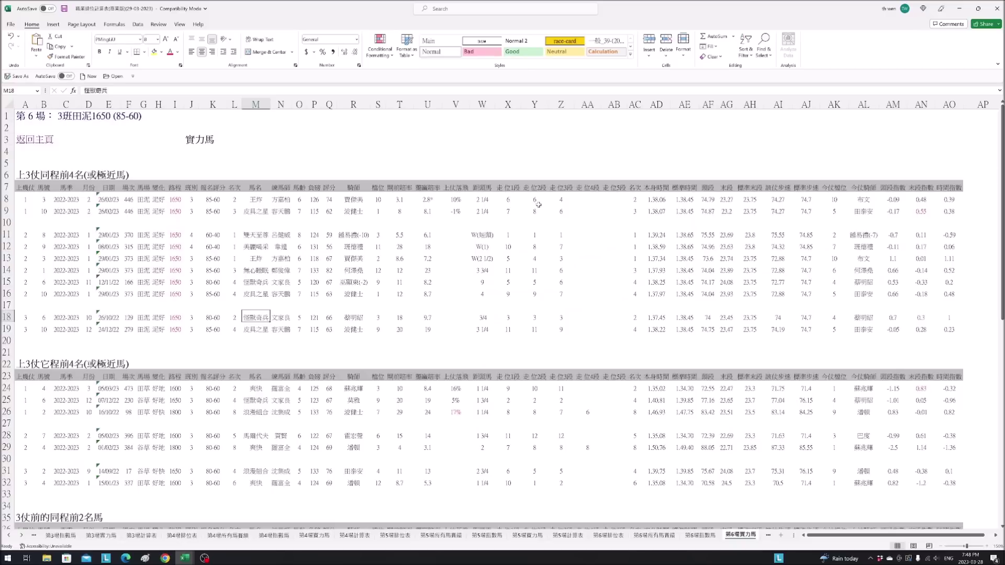